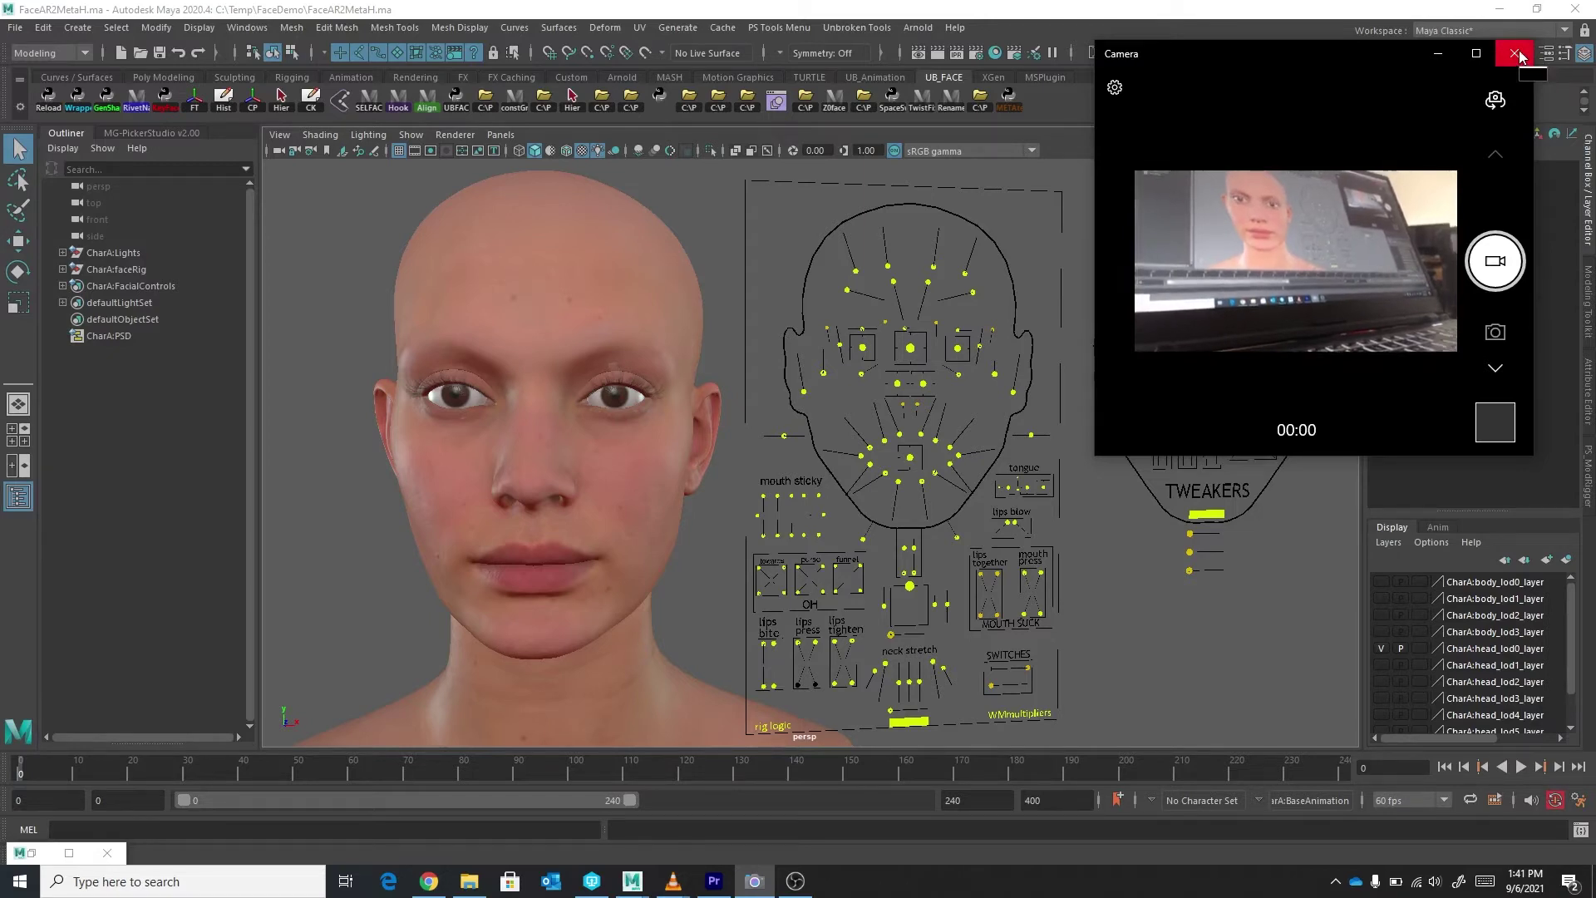
- Close the camera app, download the newest iPhone video from iCloud Drive's Downloads > FaceAR folder, and switch to Premiere Pro
left_click(1516, 55)
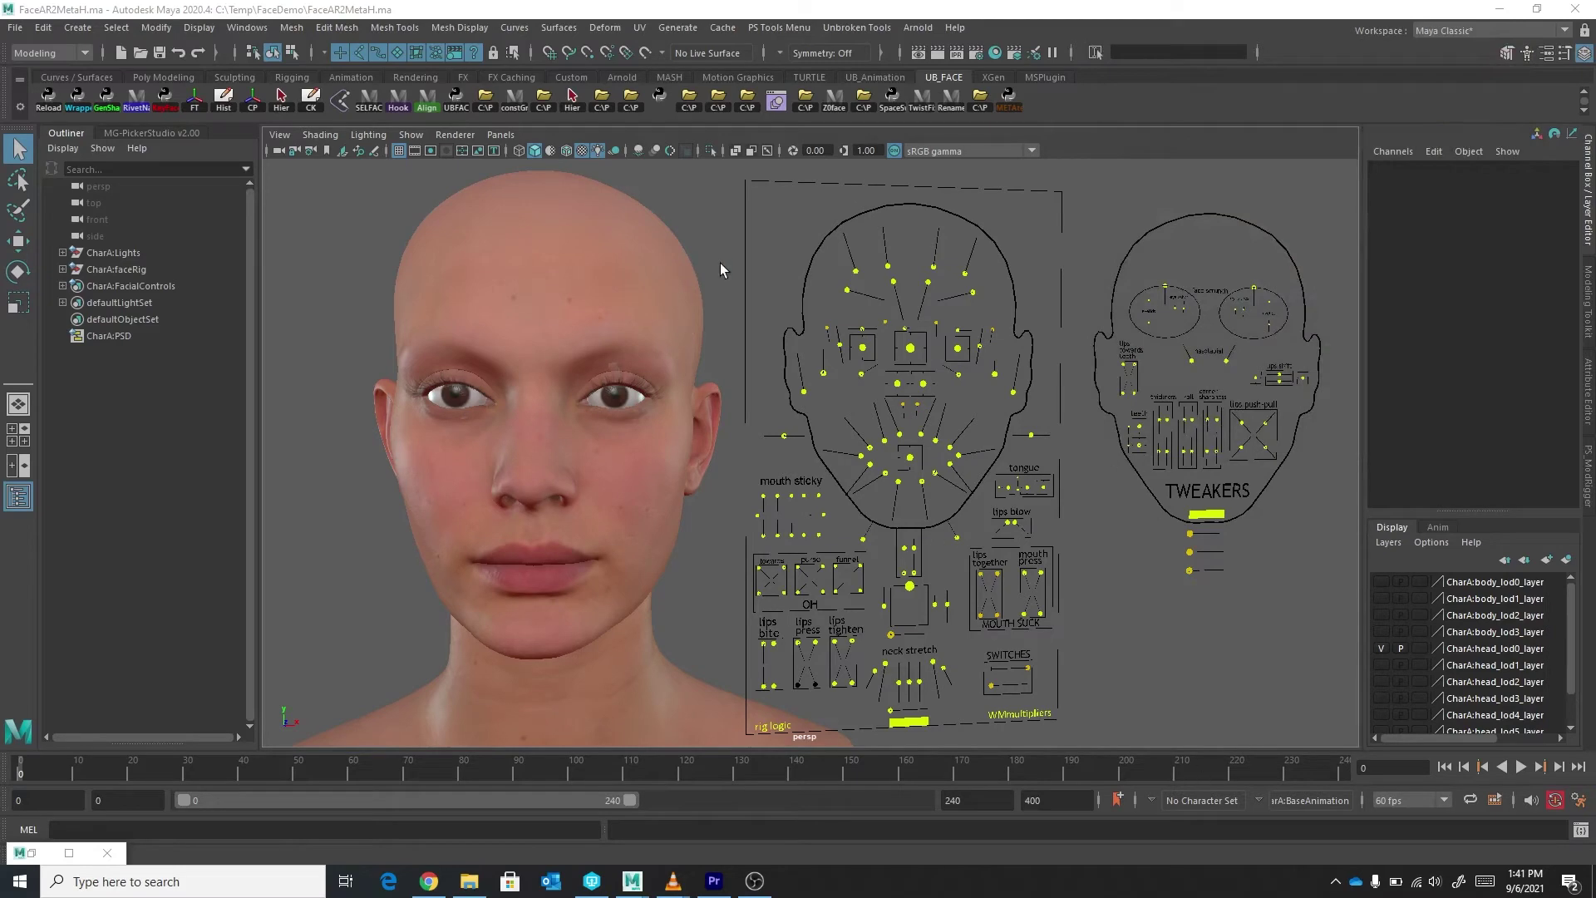
left_click(427, 883)
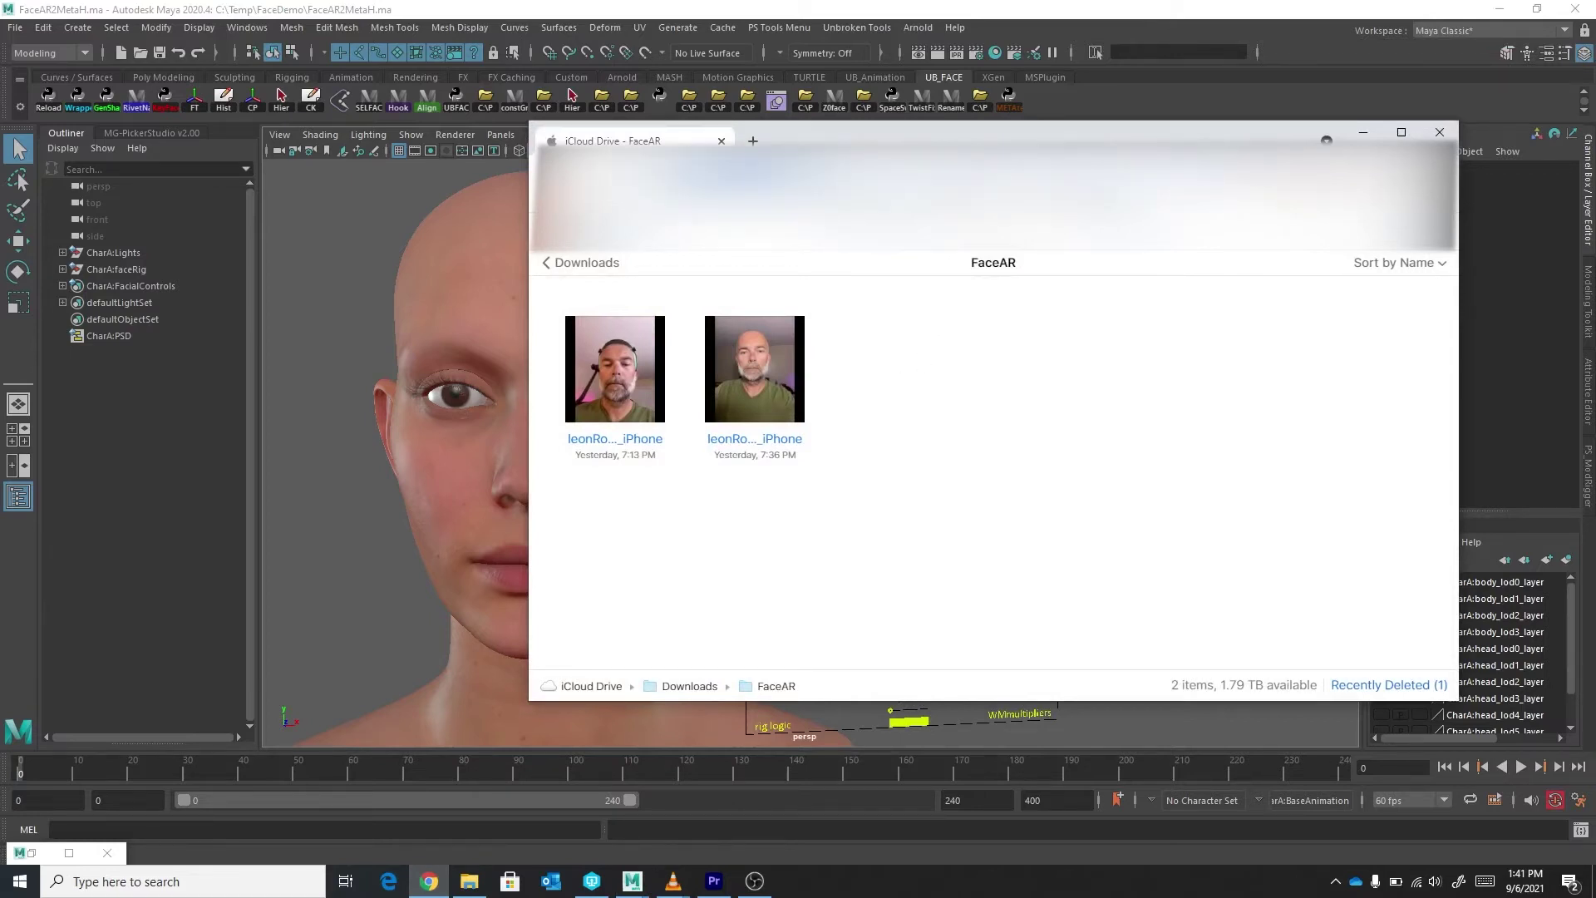
left_click(856, 187)
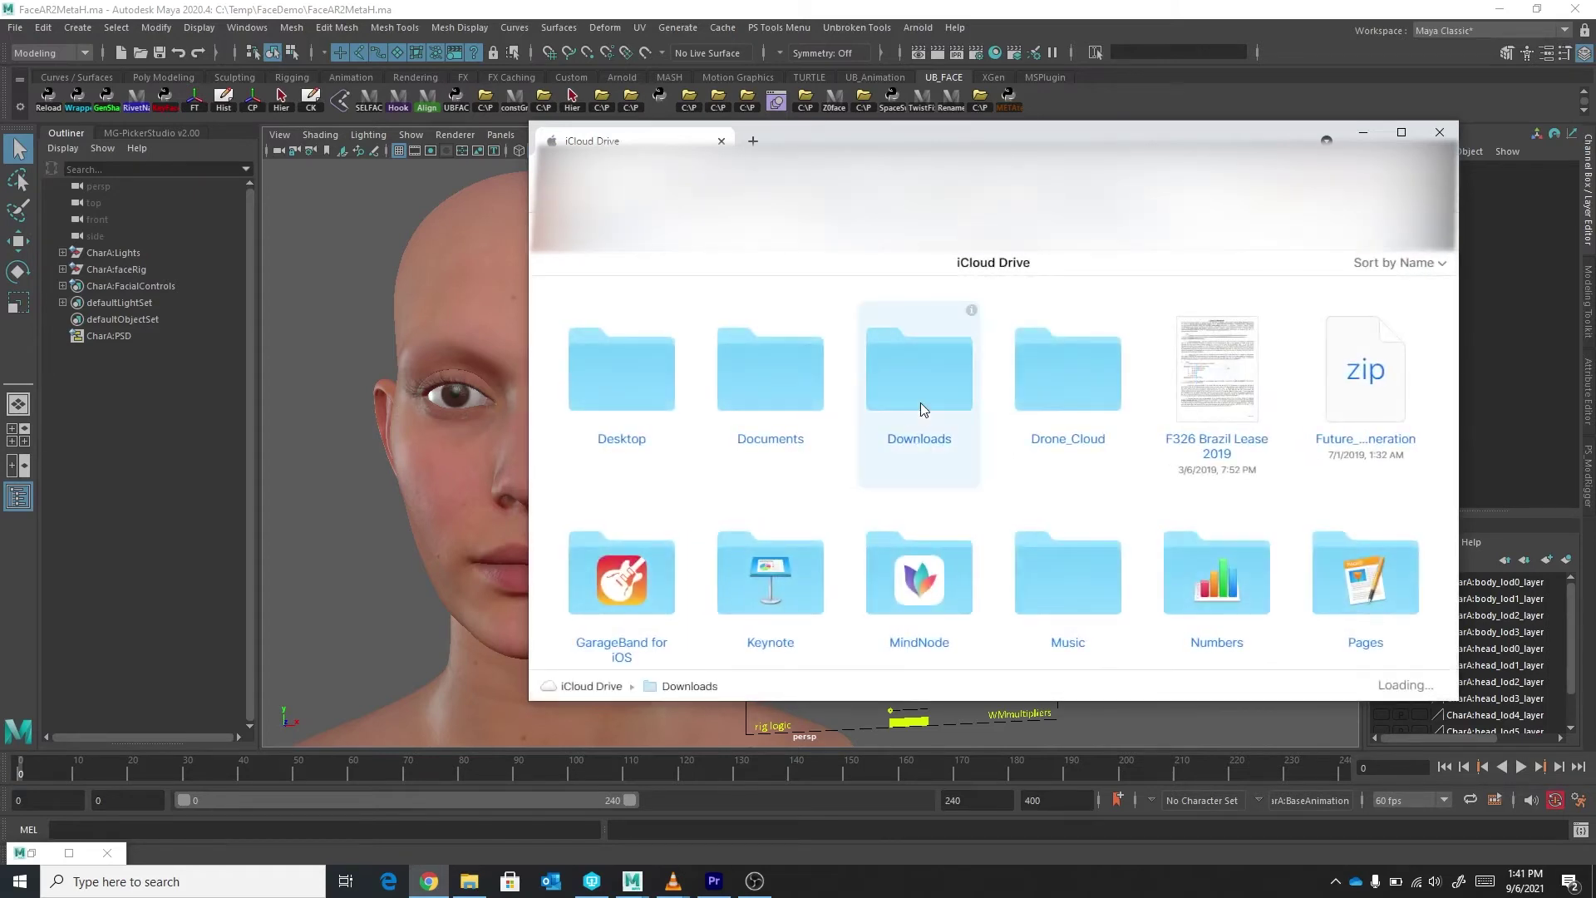
left_click(920, 403)
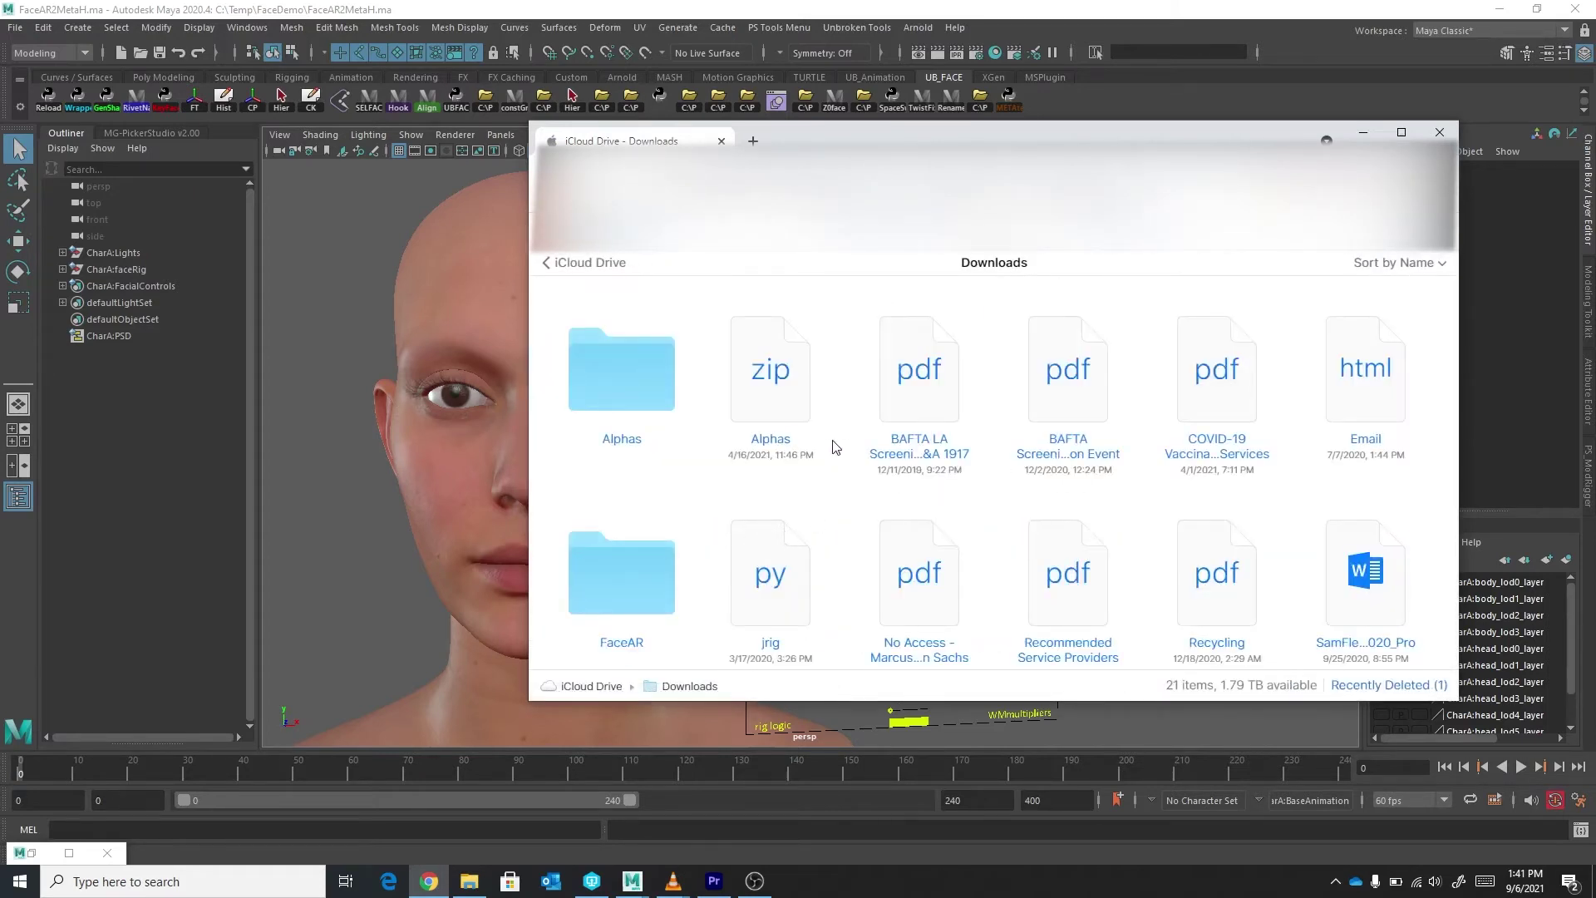
double_click(615, 590)
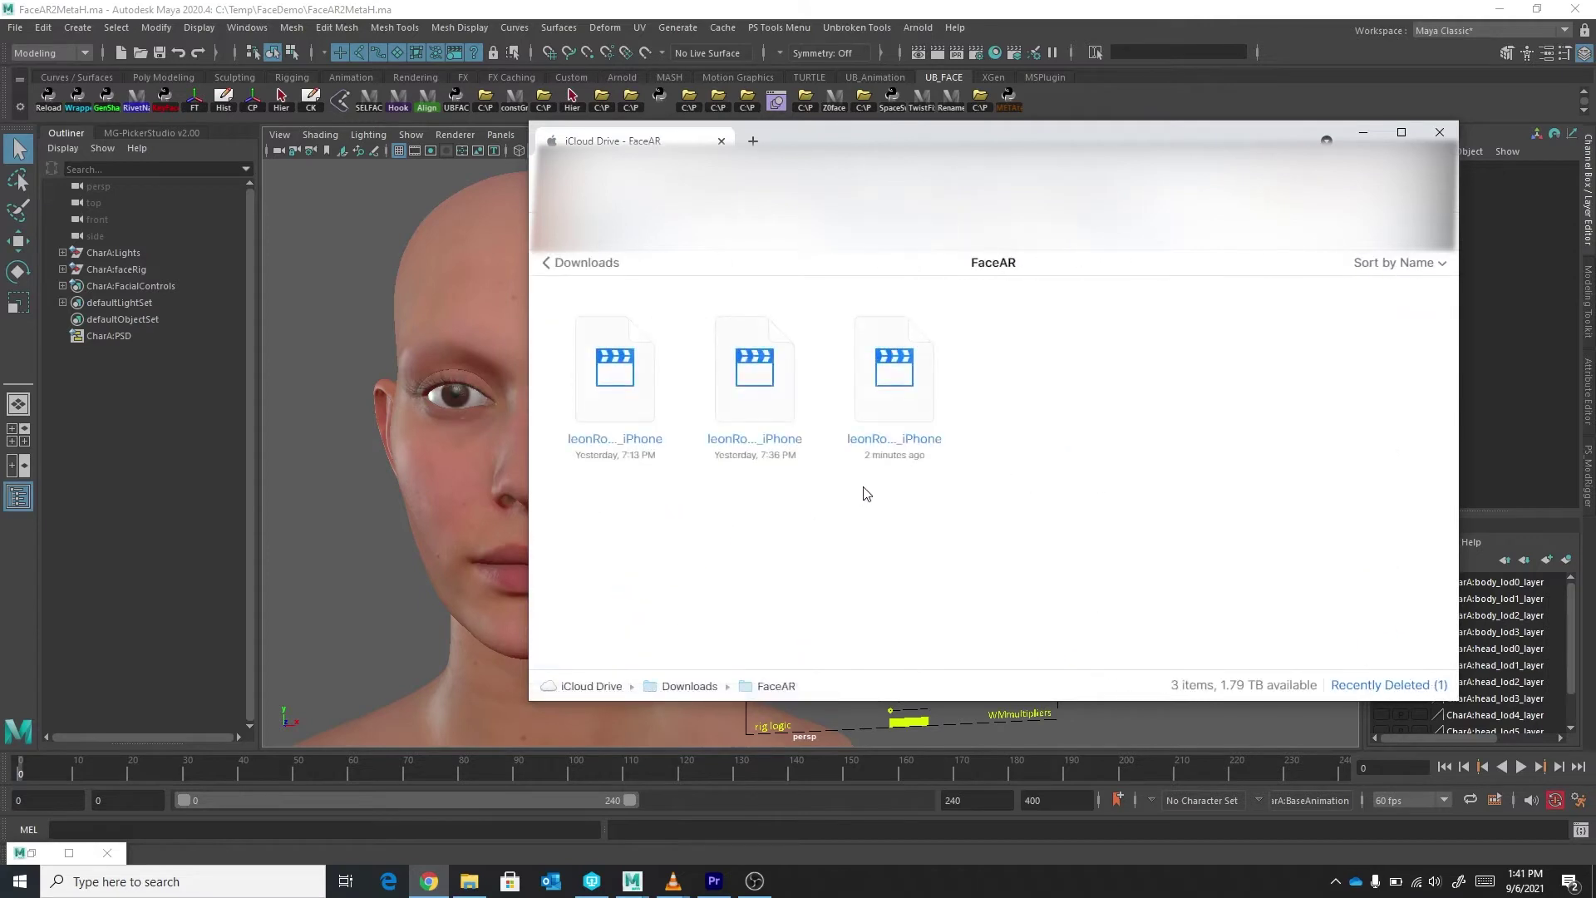
left_click(895, 376)
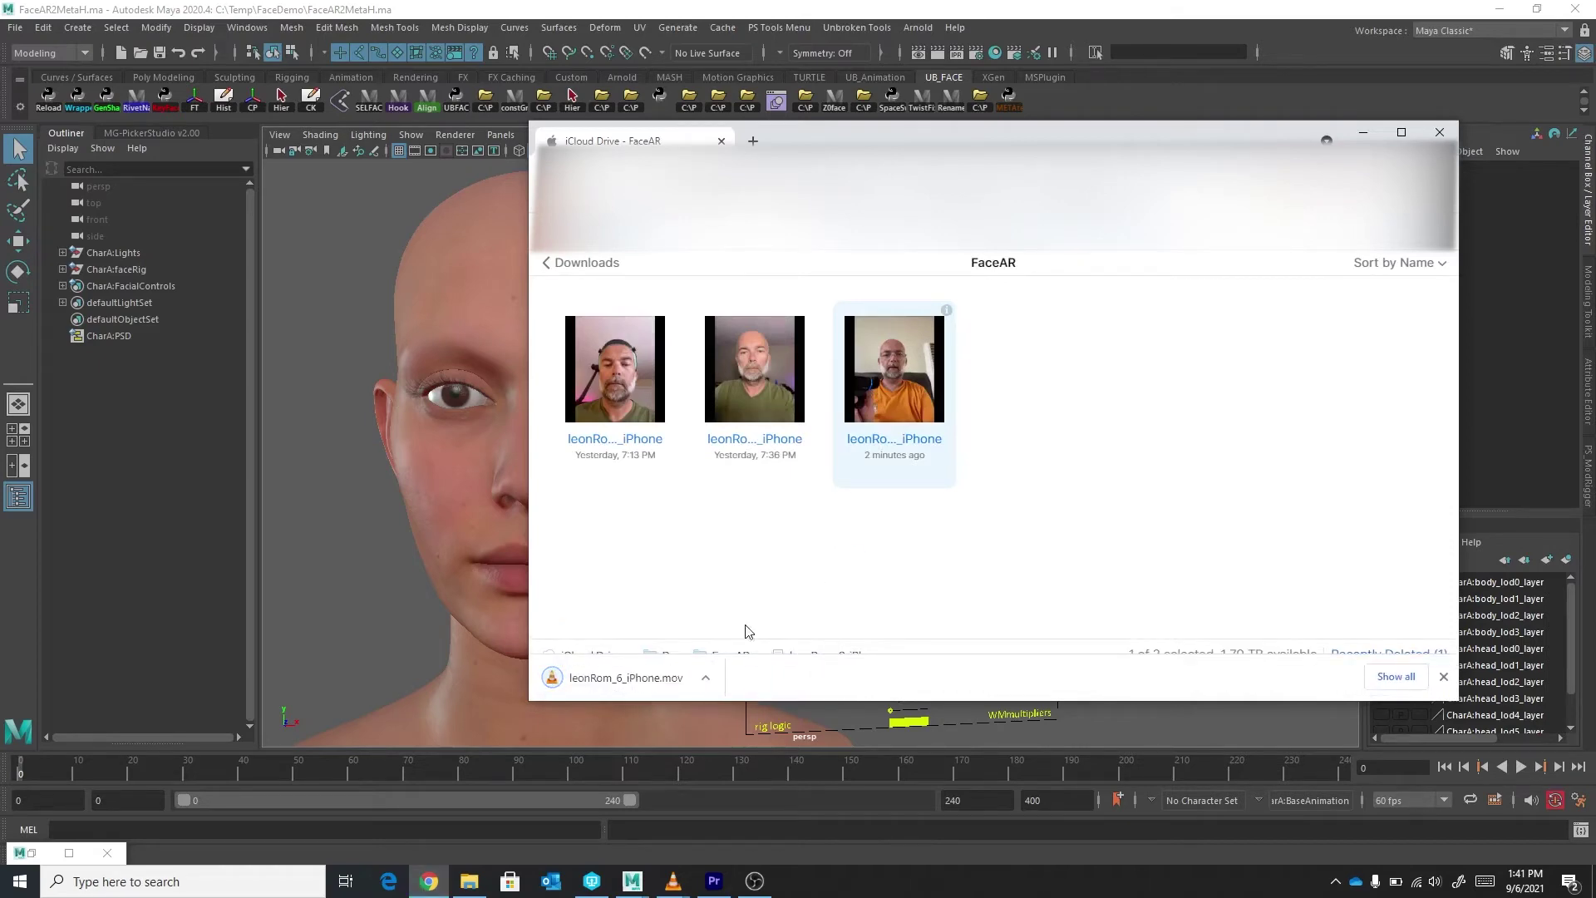
left_click(714, 883)
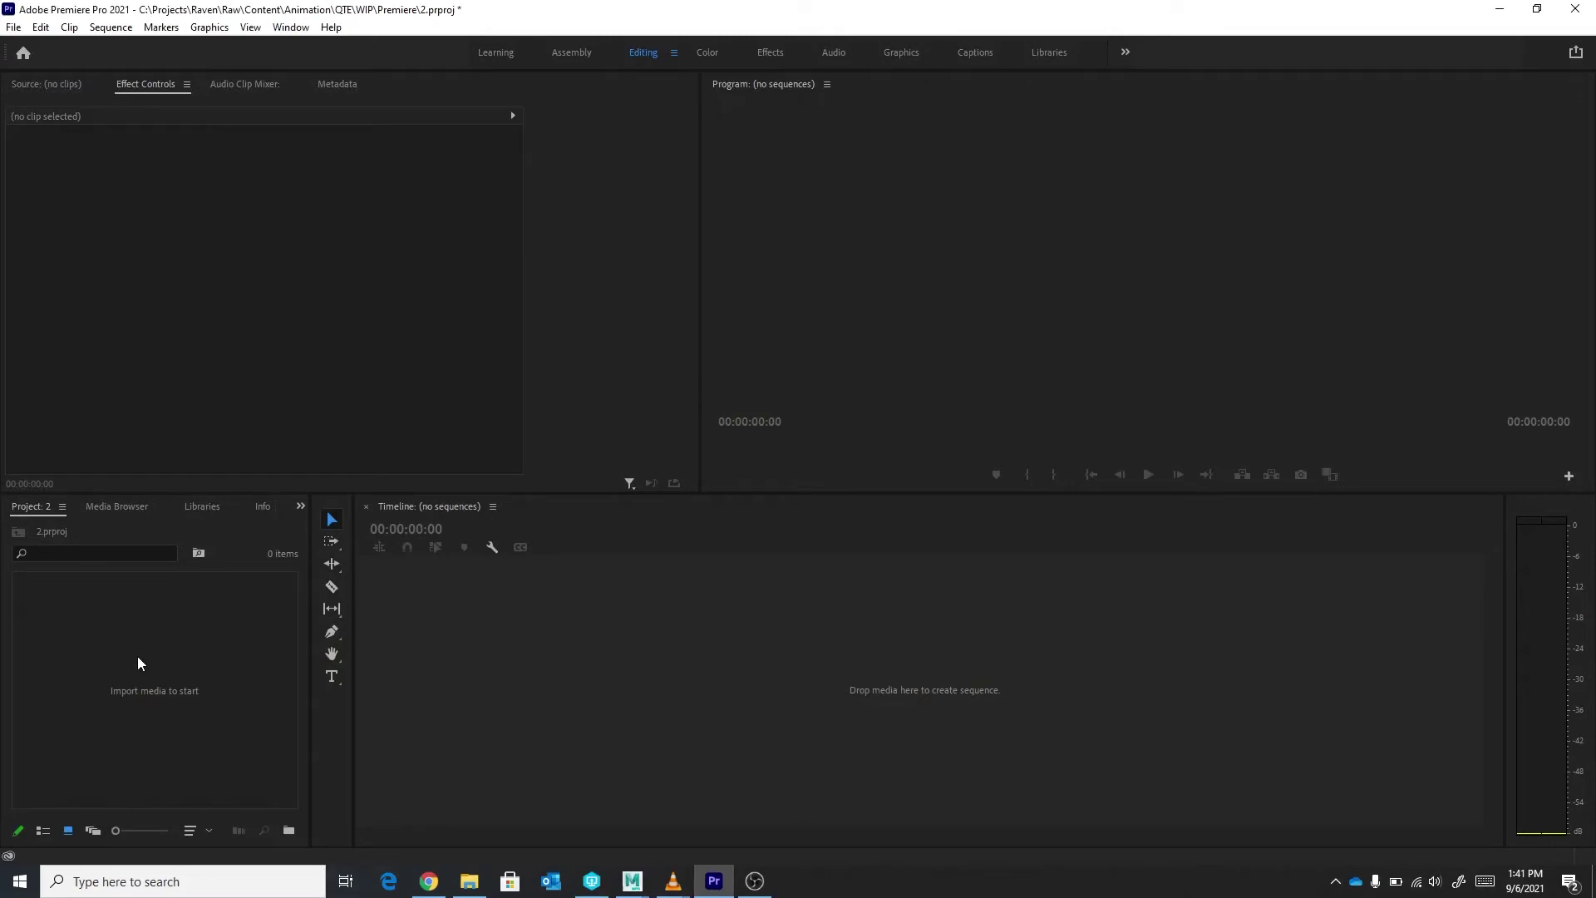
left_click(468, 881)
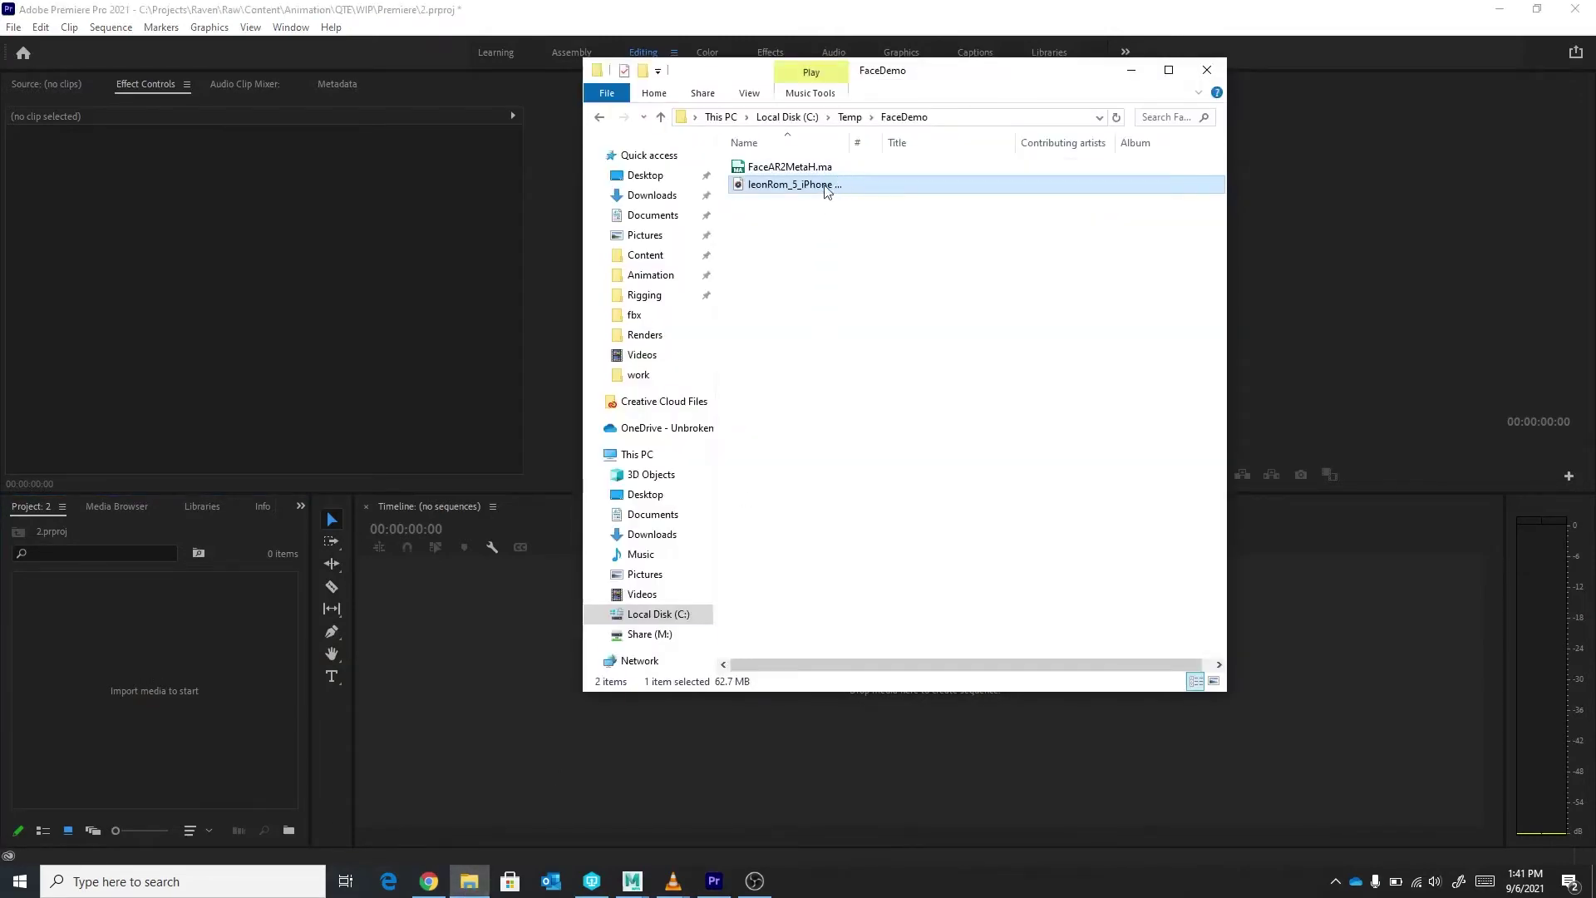
left_click(849, 118)
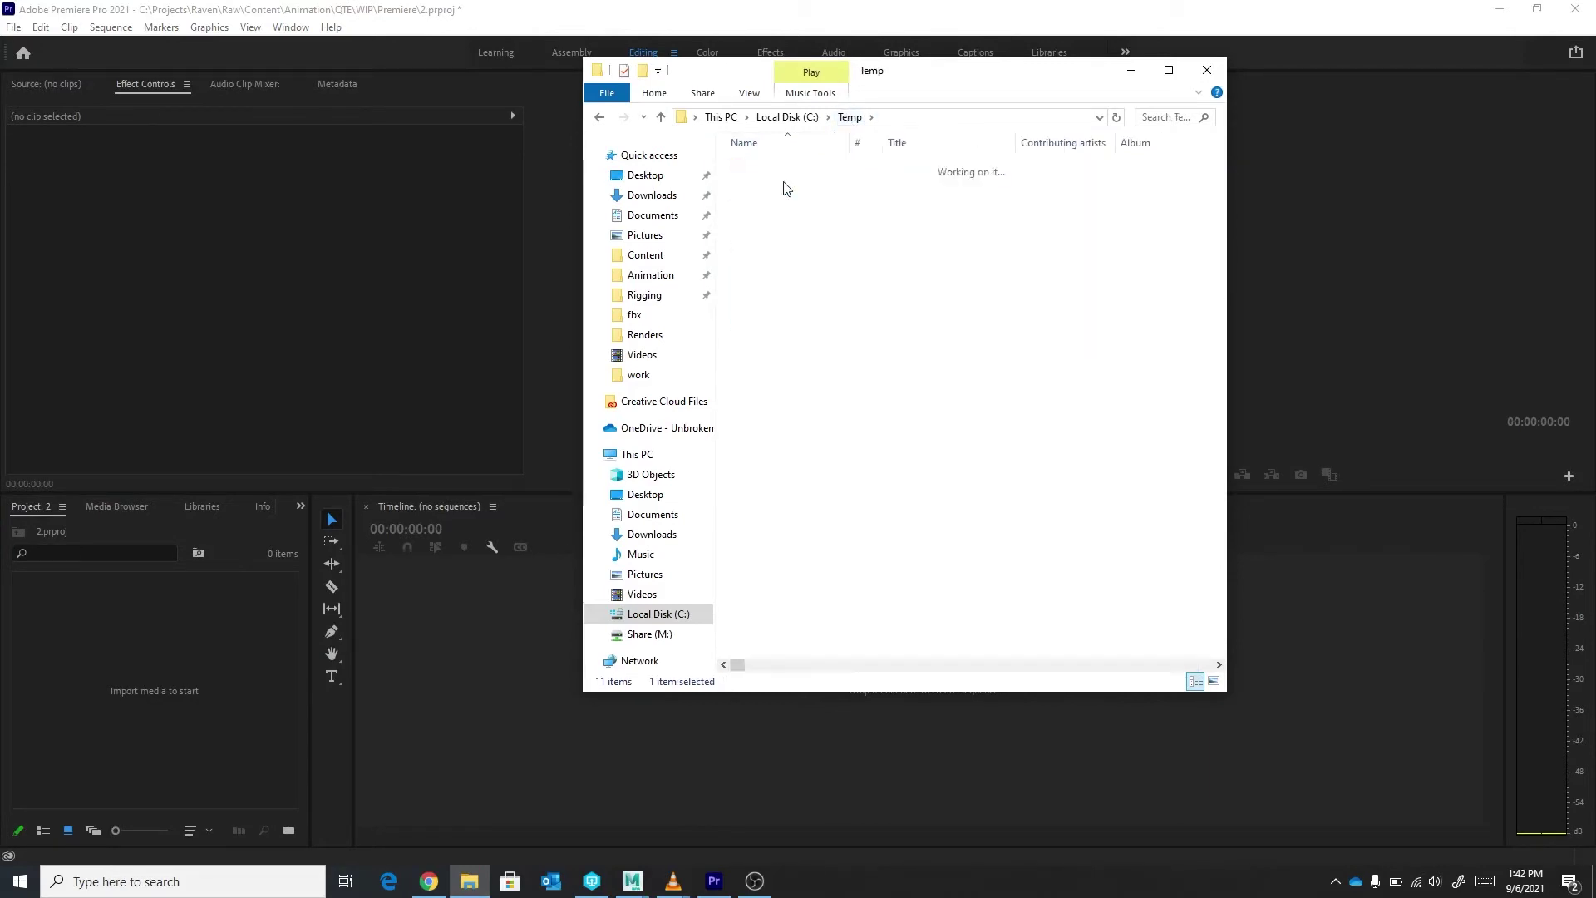
double_click(783, 189)
left_click_drag(850, 138, 936, 137)
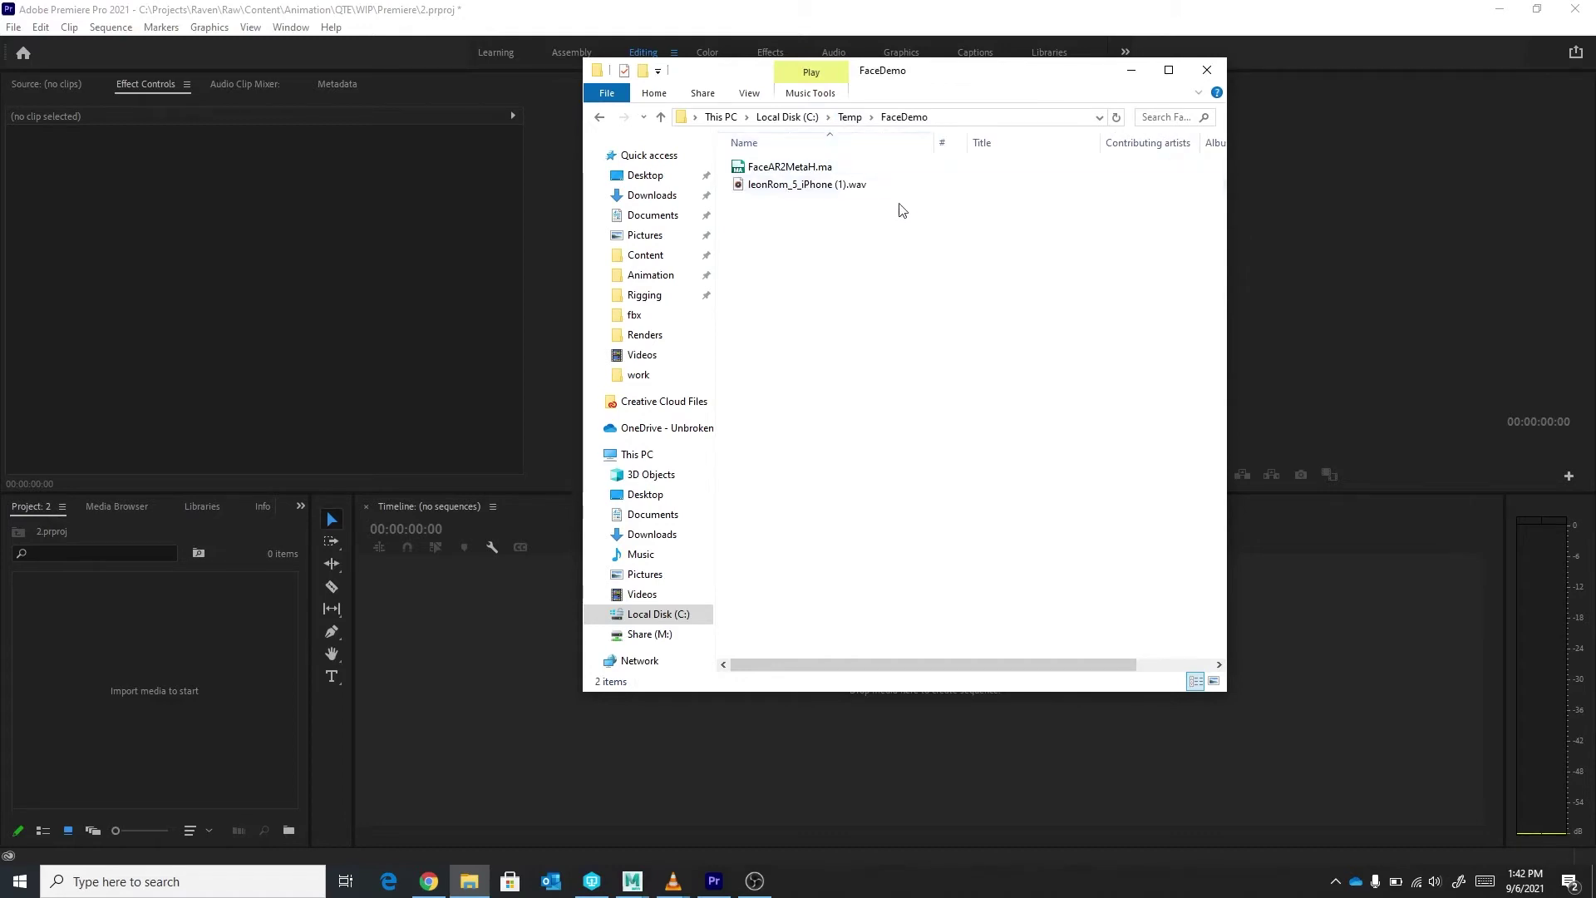
left_click(1131, 70)
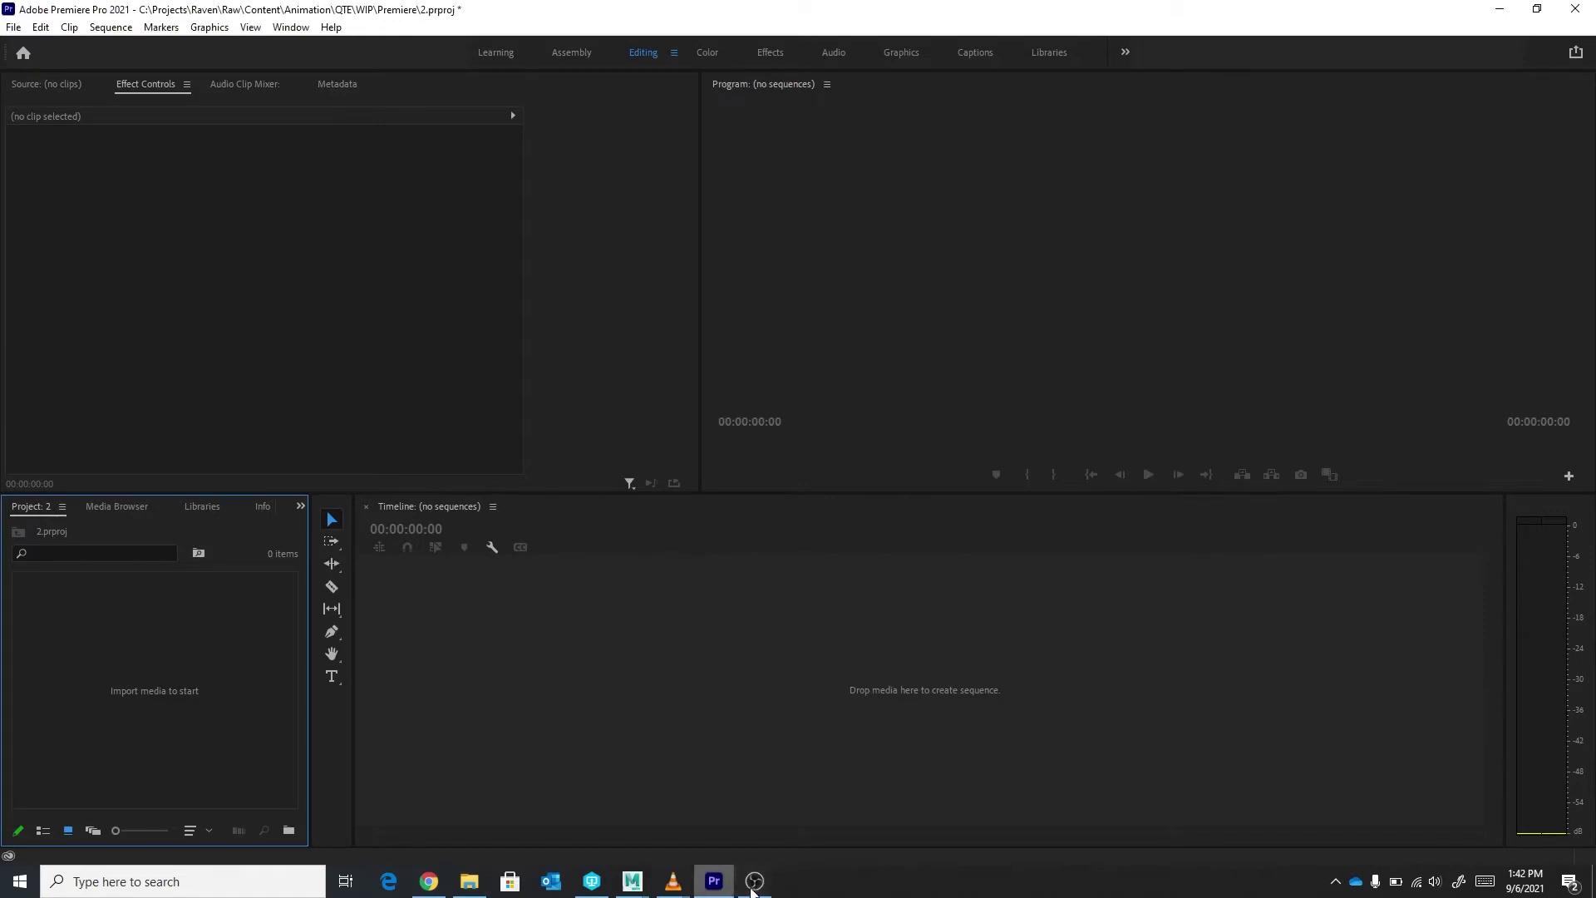
- Import the downloaded iPhone .mov from the Downloads folder into the project and create a timeline sequence from it
left_click(469, 880)
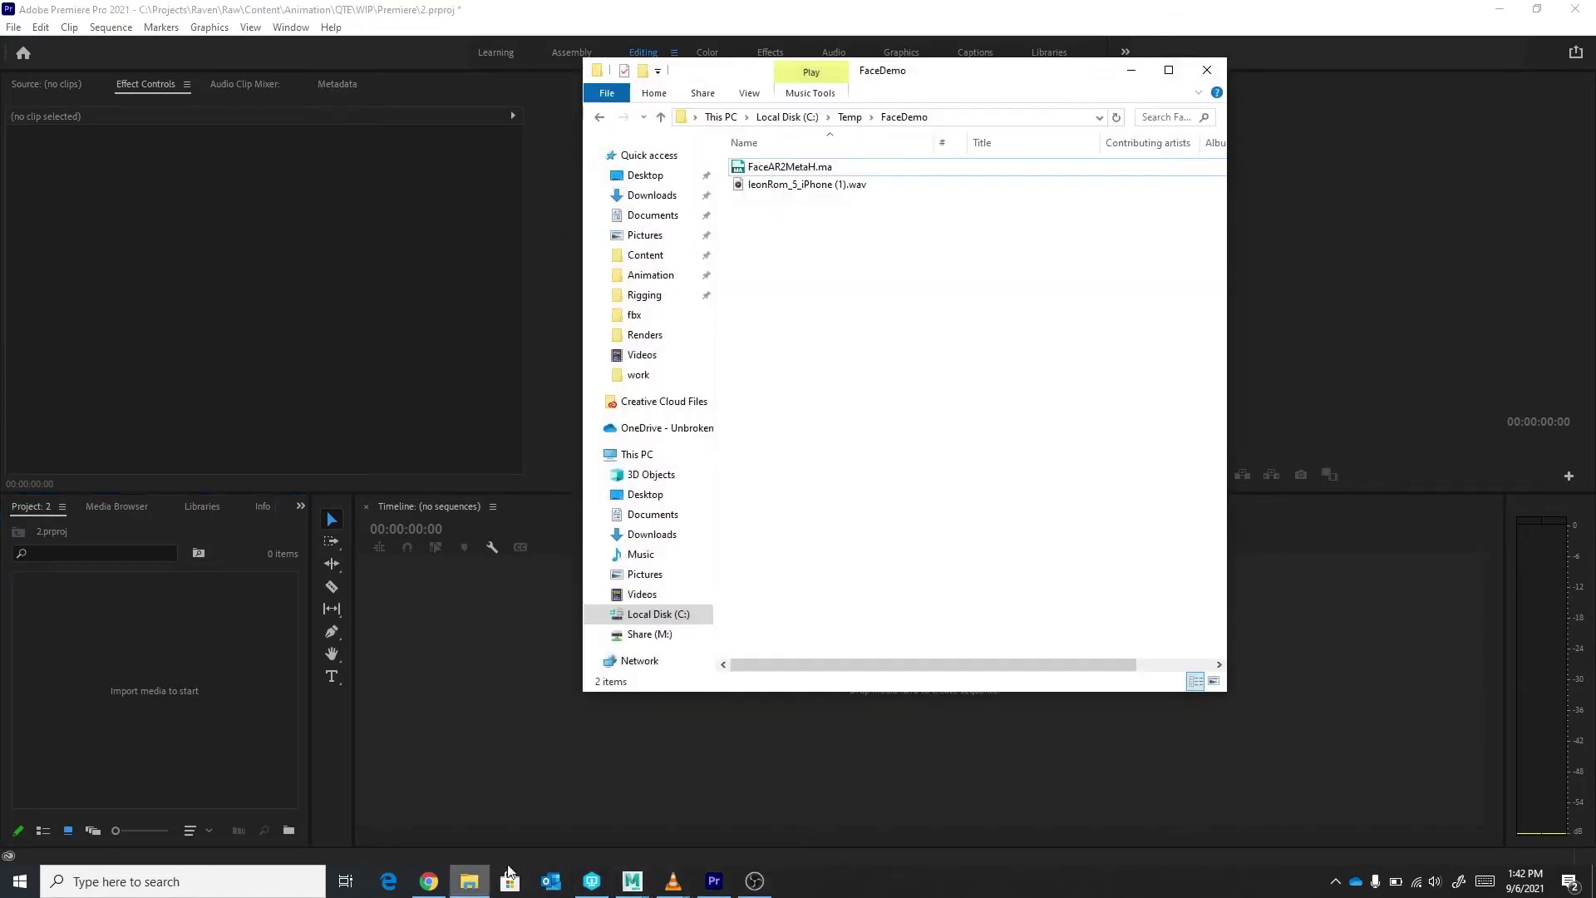
left_click(651, 533)
left_click_drag(789, 190, 157, 706)
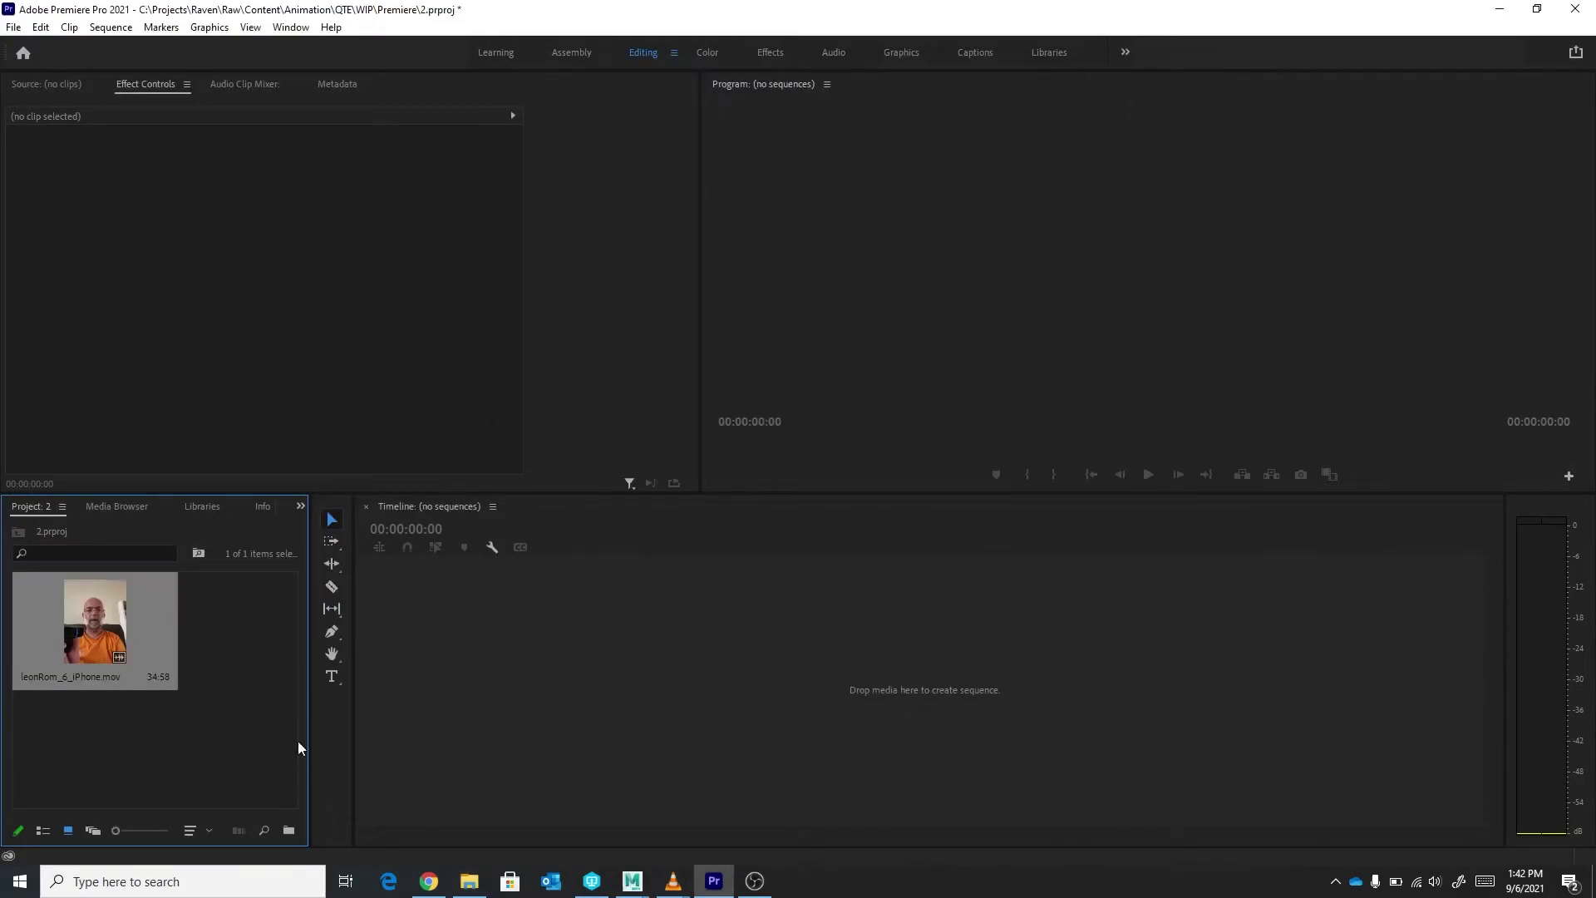
left_click(214, 646)
left_click_drag(89, 640, 691, 643)
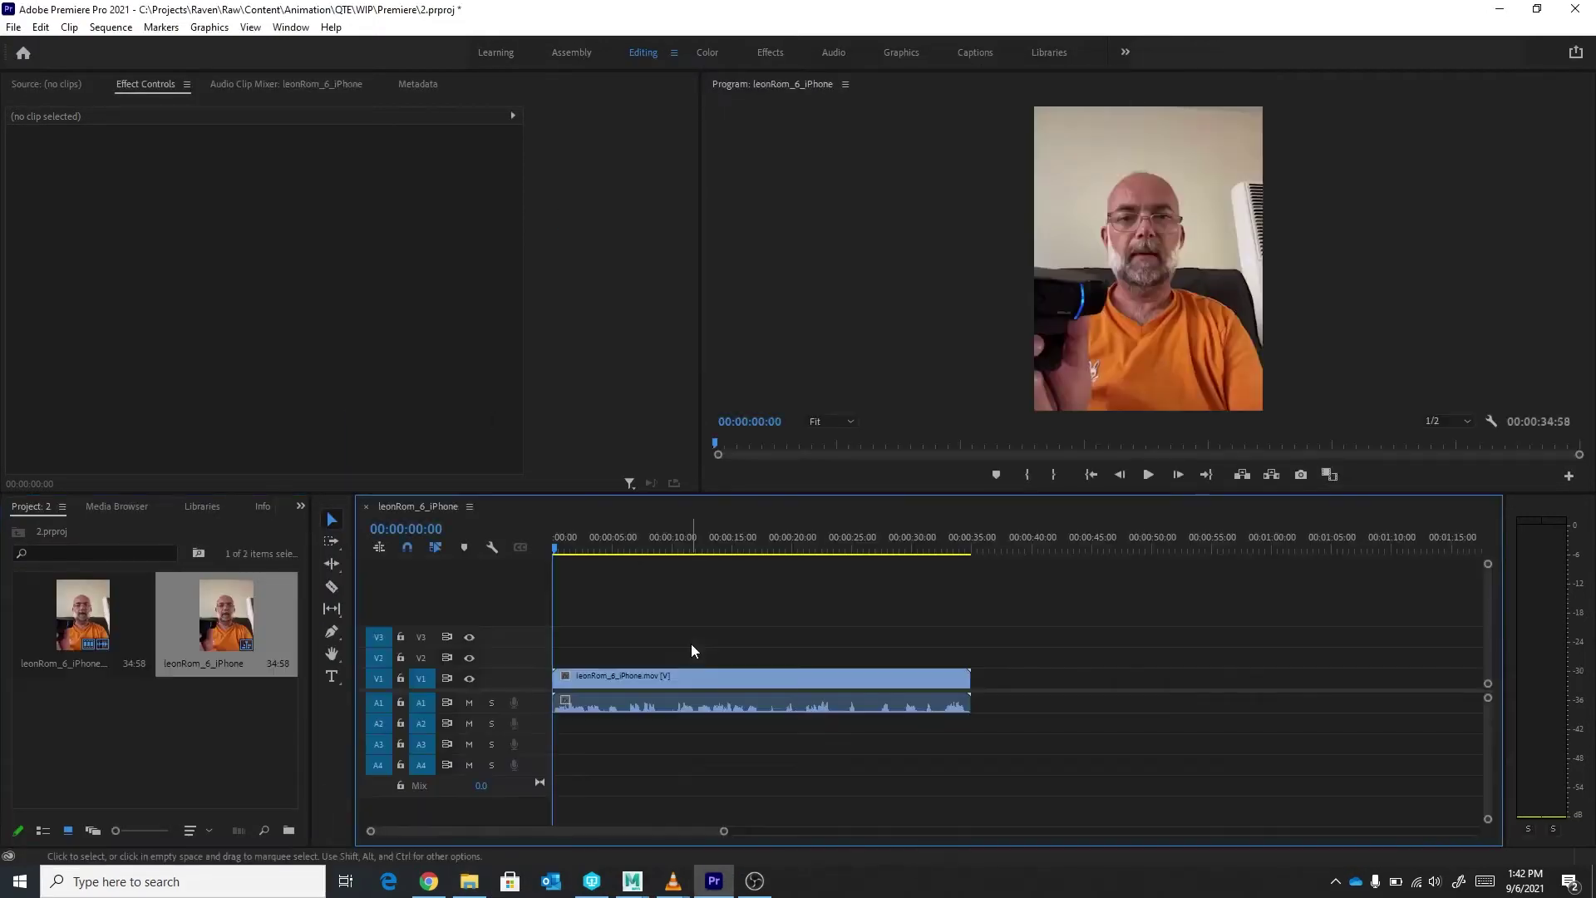
- Unlink the timeline clip's video from its audio and delete the video part
left_click(690, 675)
right_click(690, 675)
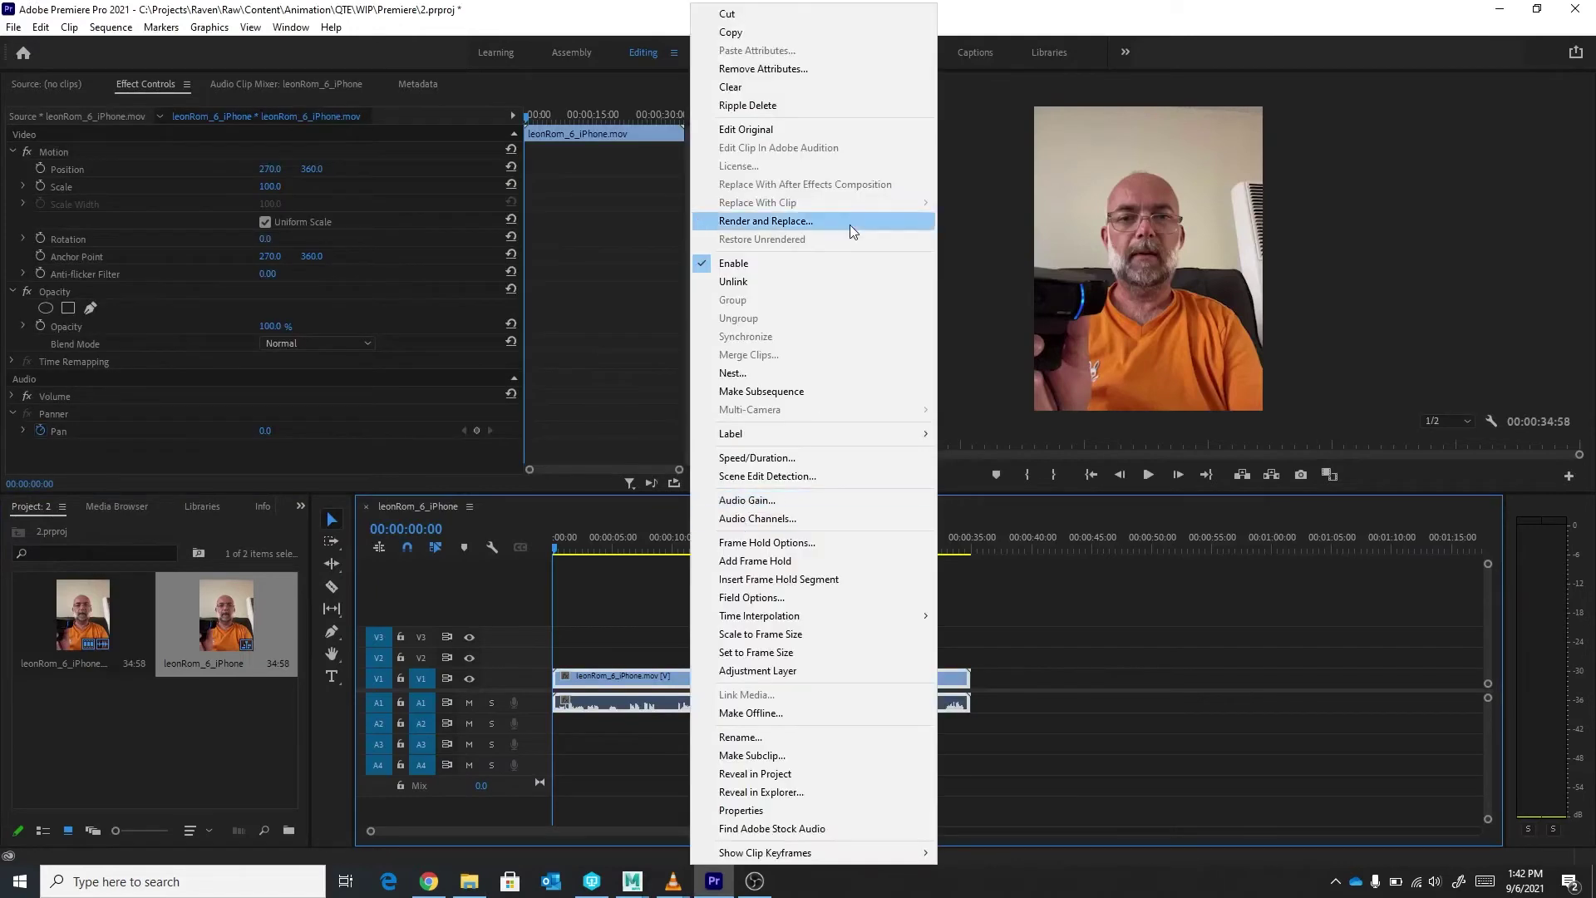
left_click(733, 281)
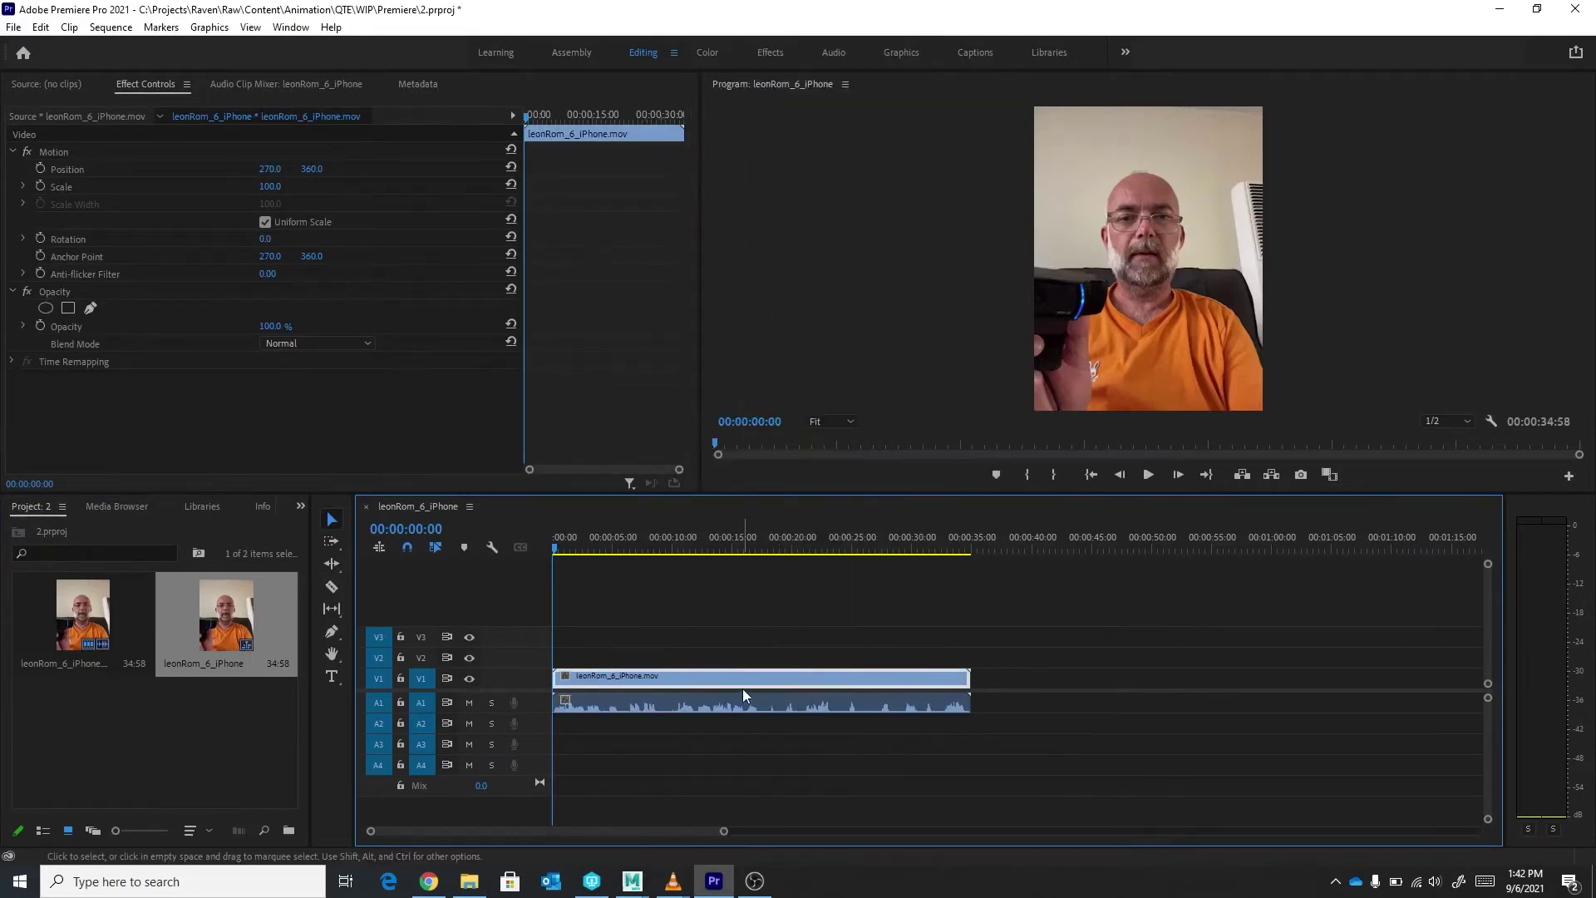
key("Delete")
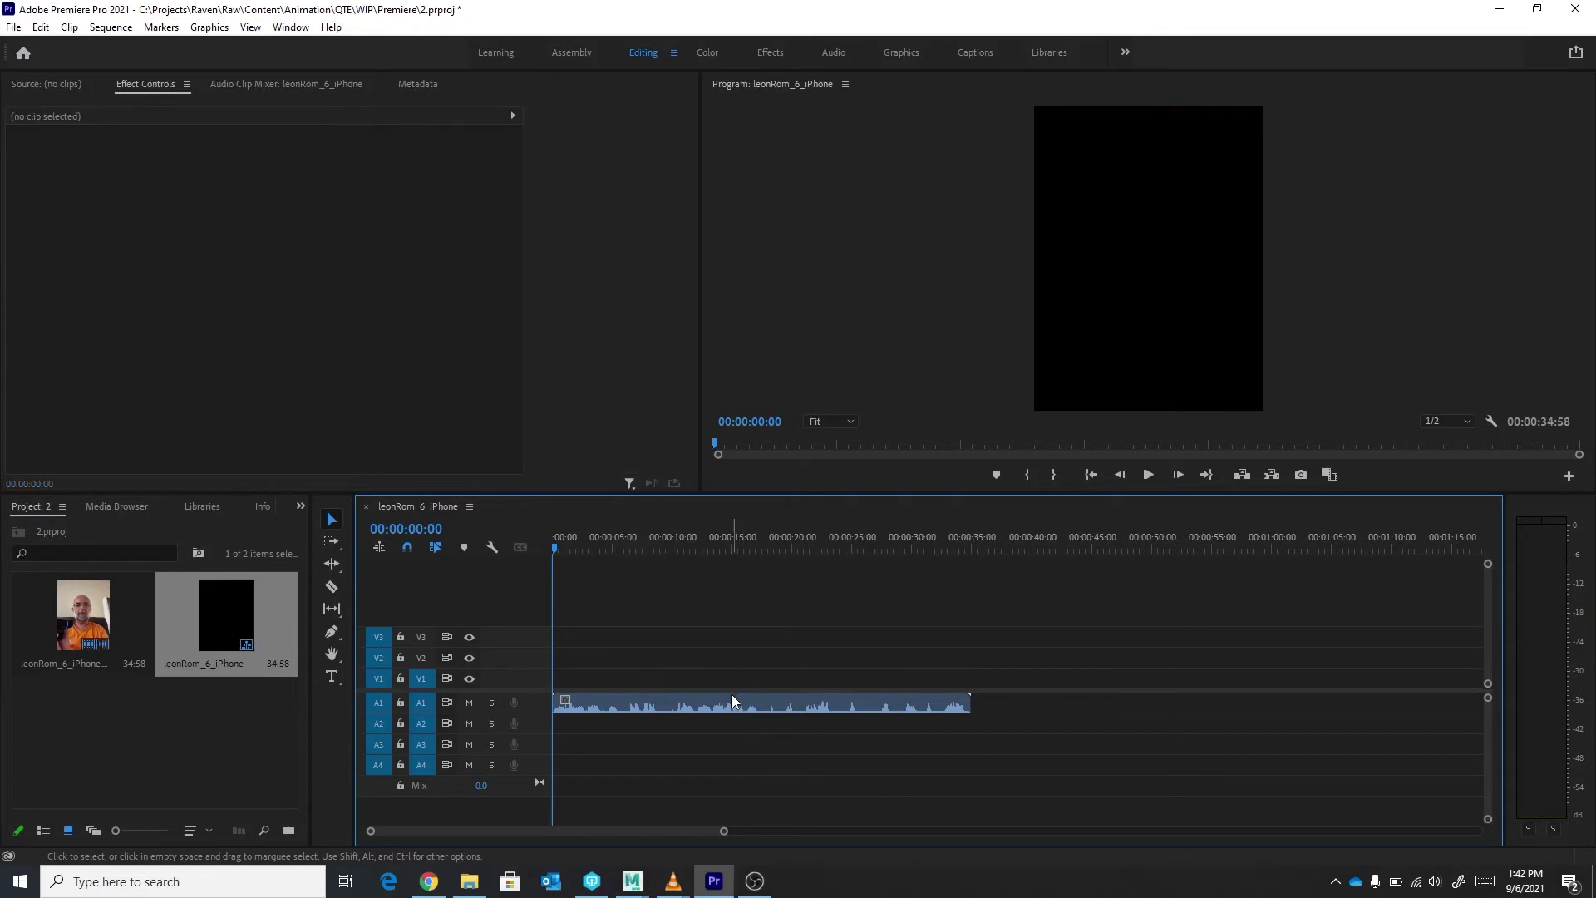
- Start a media export of the remaining audio clip and browse to C:\Temp\FaceDemo for its output location
left_click(732, 700)
left_click(13, 26)
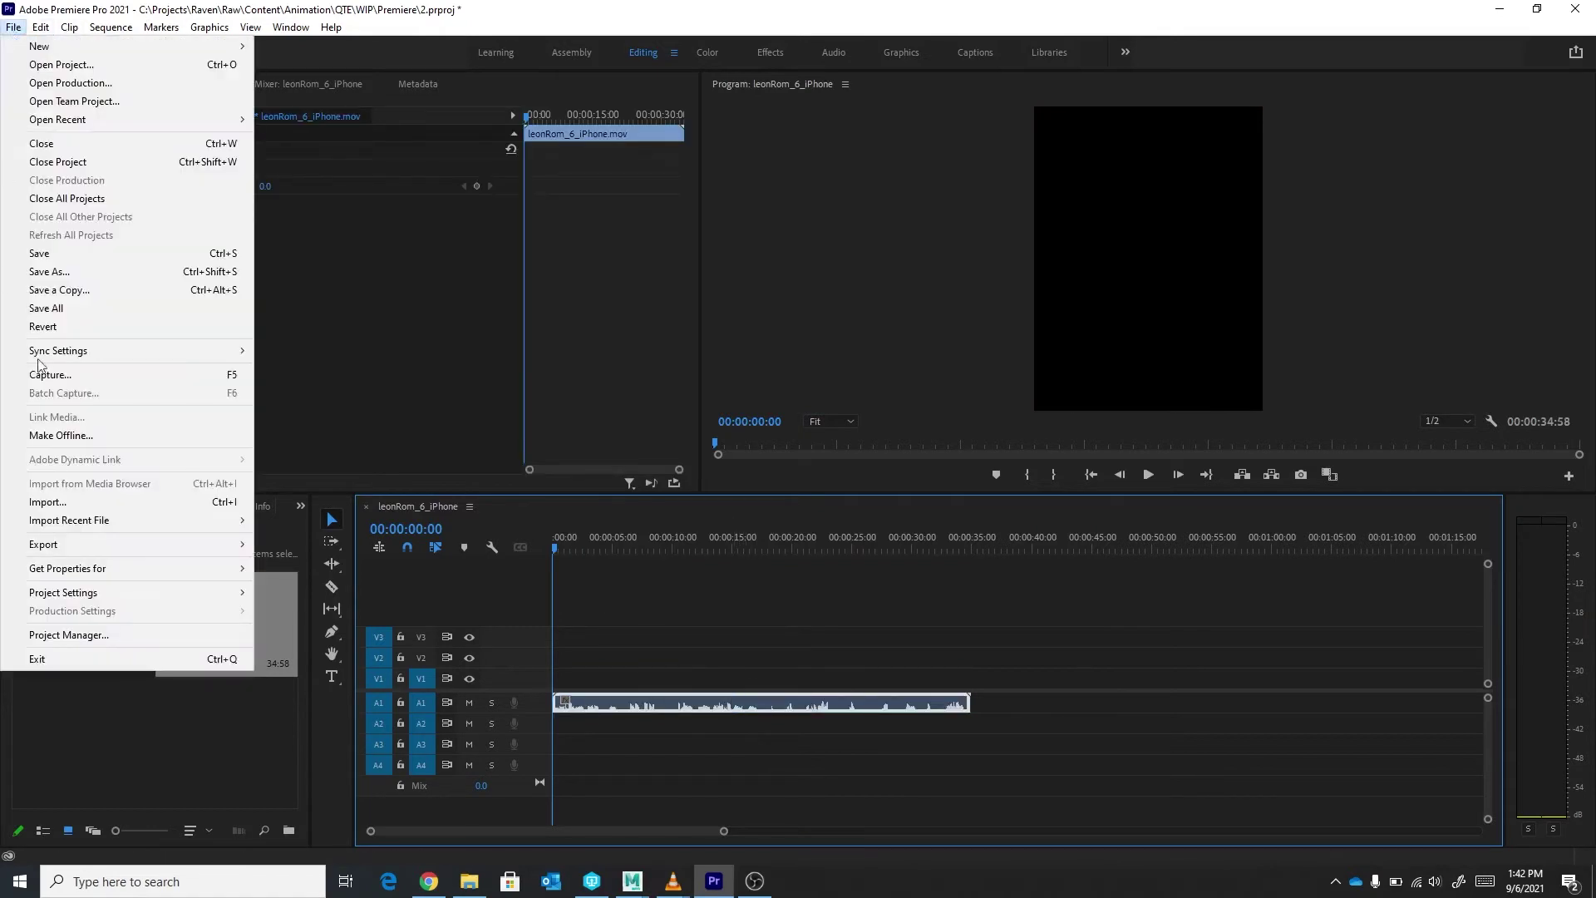
mouse_move(125, 545)
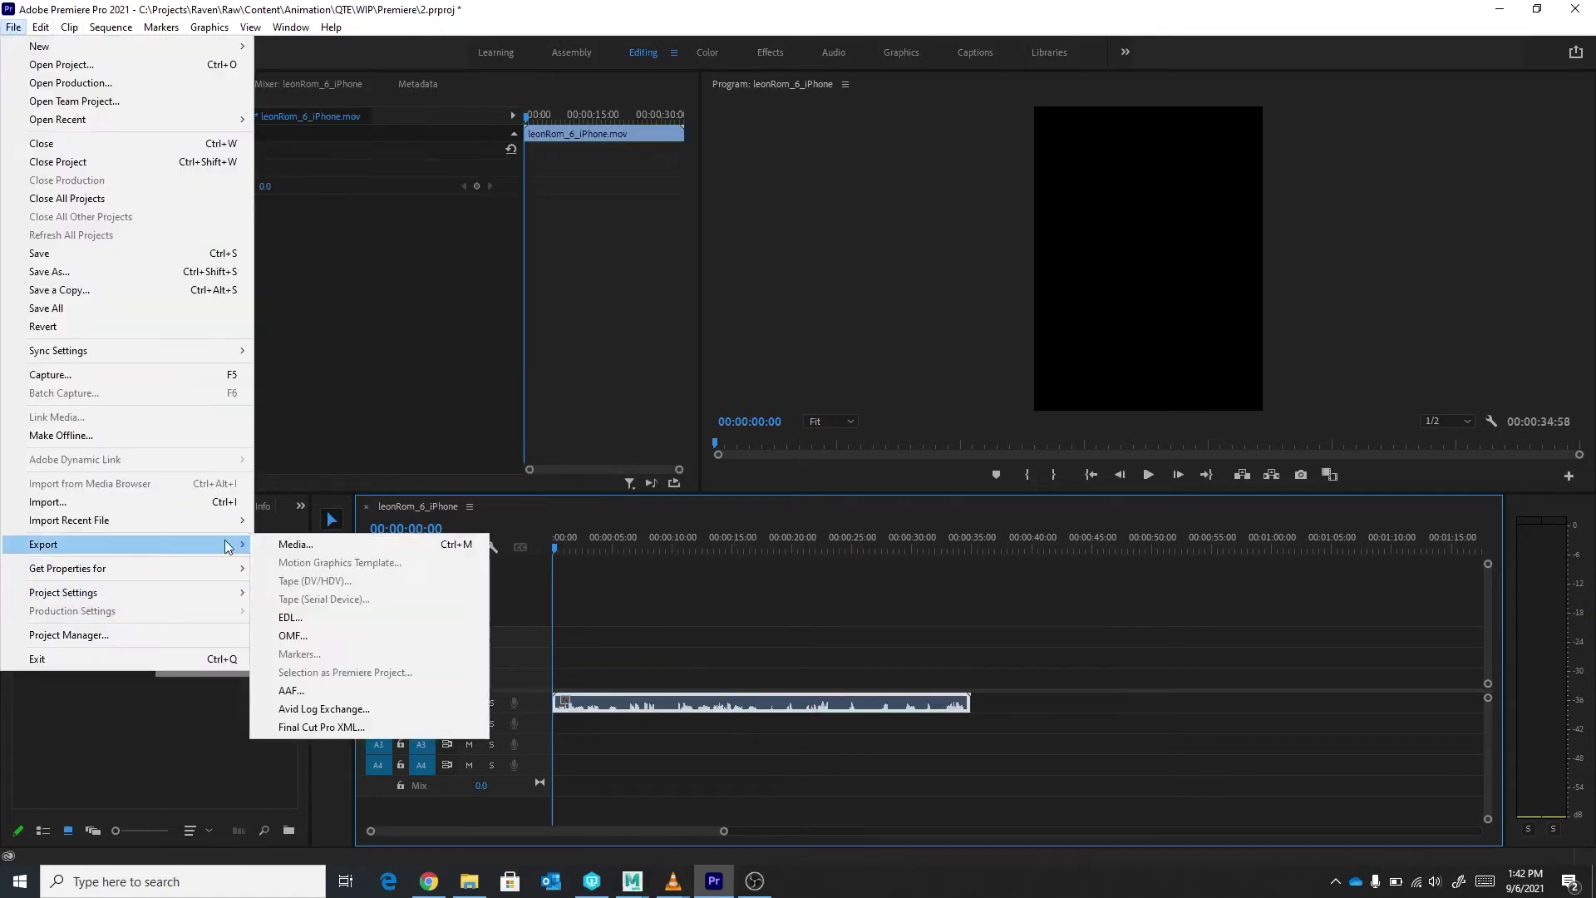
left_click(310, 546)
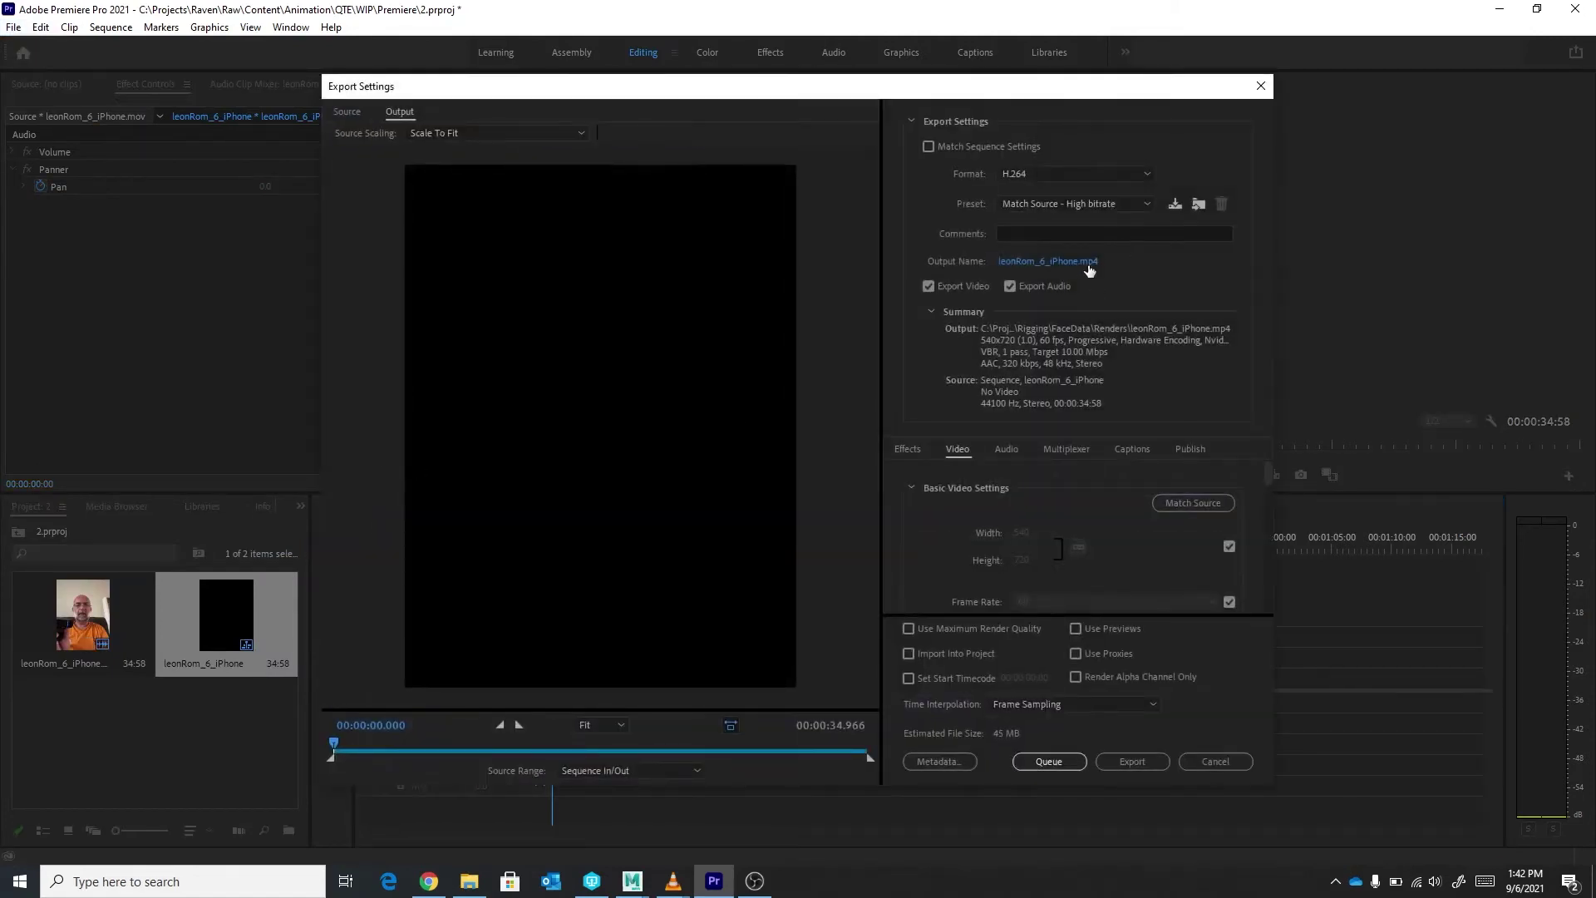
left_click(1088, 265)
left_click(533, 235)
double_click(533, 236)
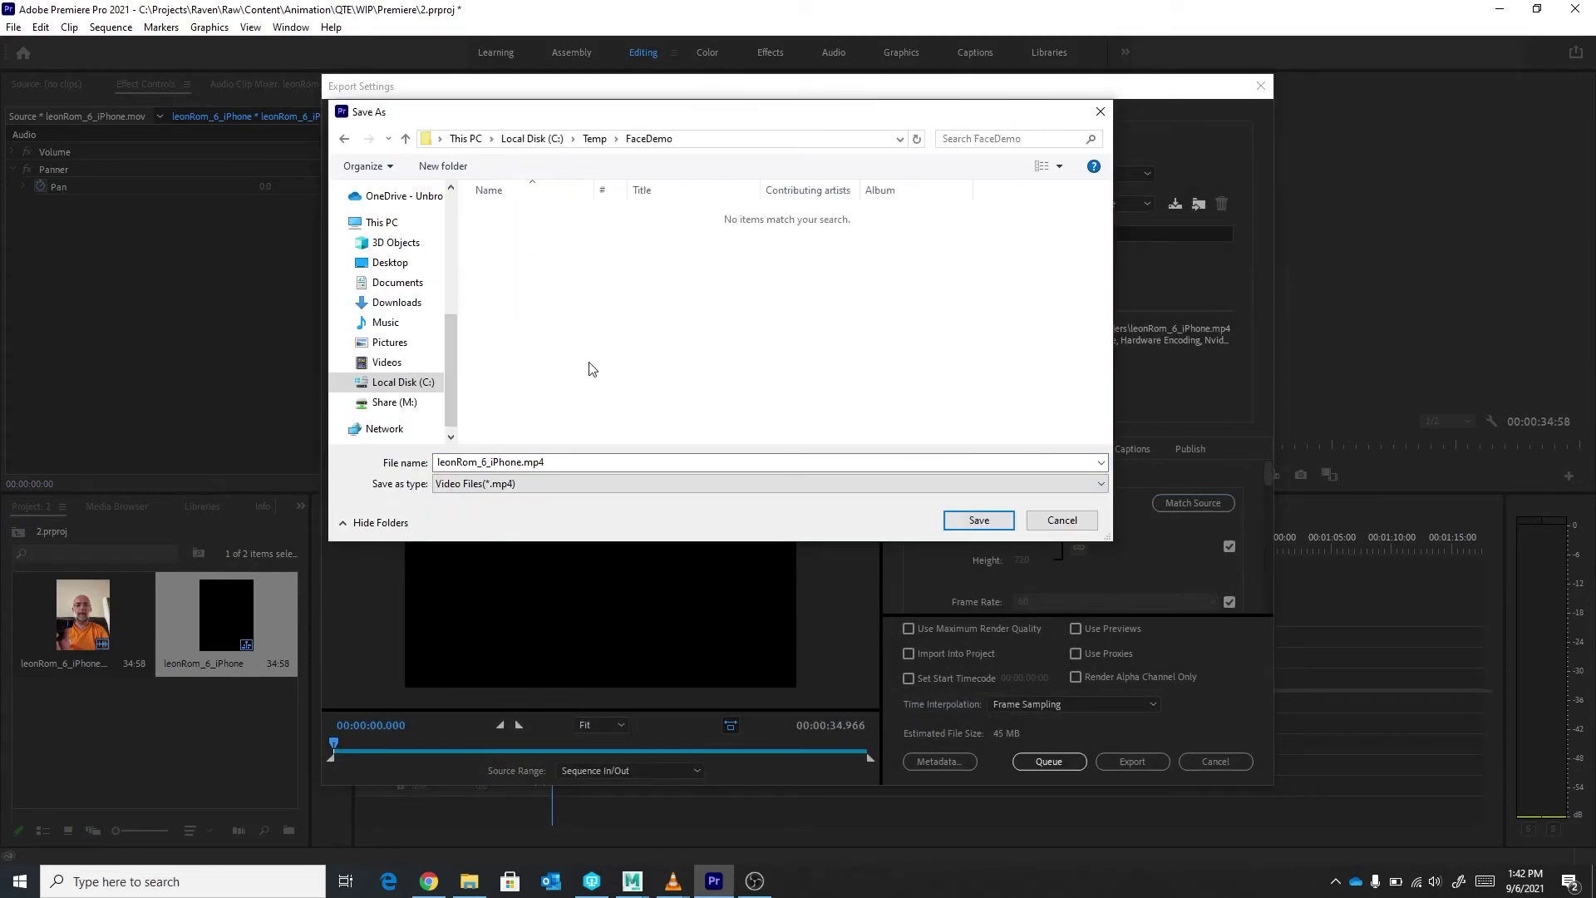
- Create a folder named Audio inside FaceDemo and set it as the export's output location
right_click(586, 368)
mouse_move(491, 555)
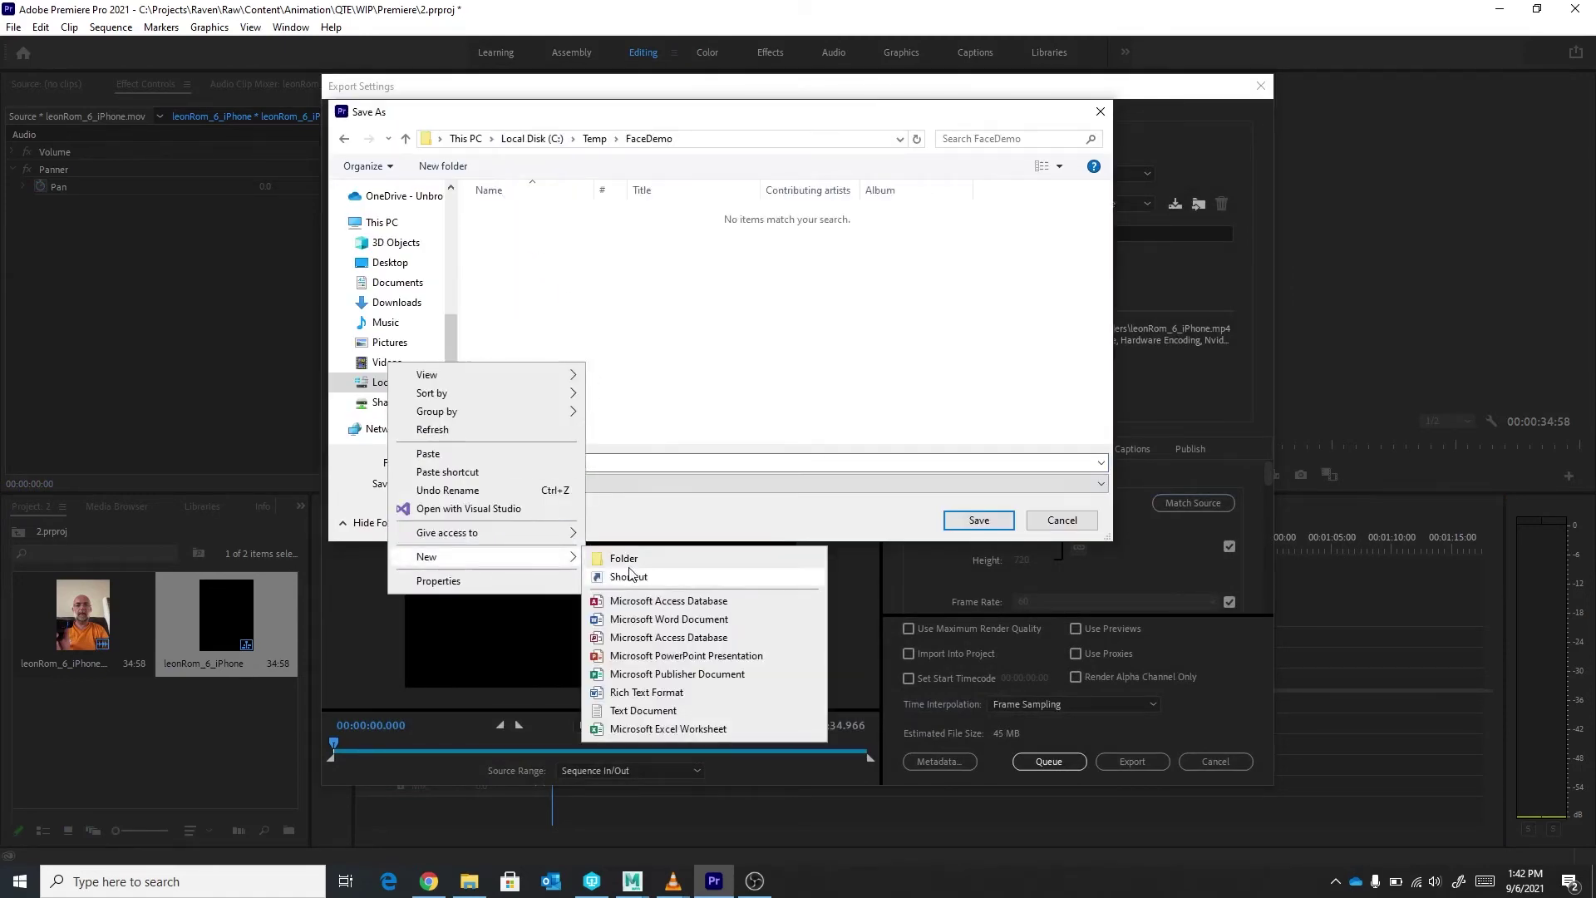
left_click(632, 558)
type("Audio")
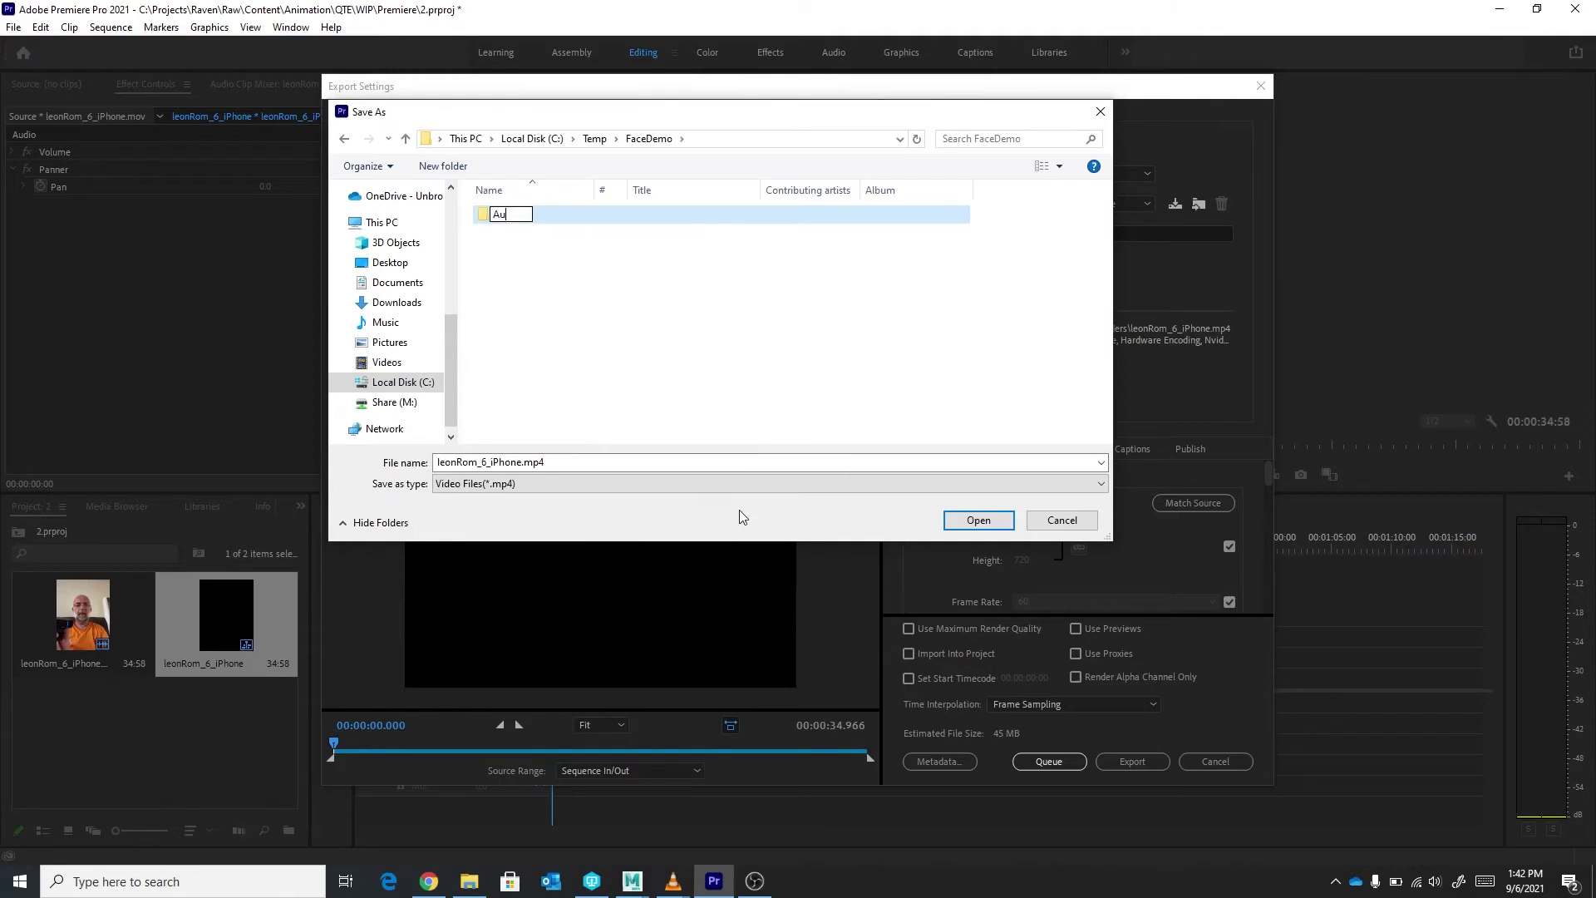
key("Return")
key("Return")
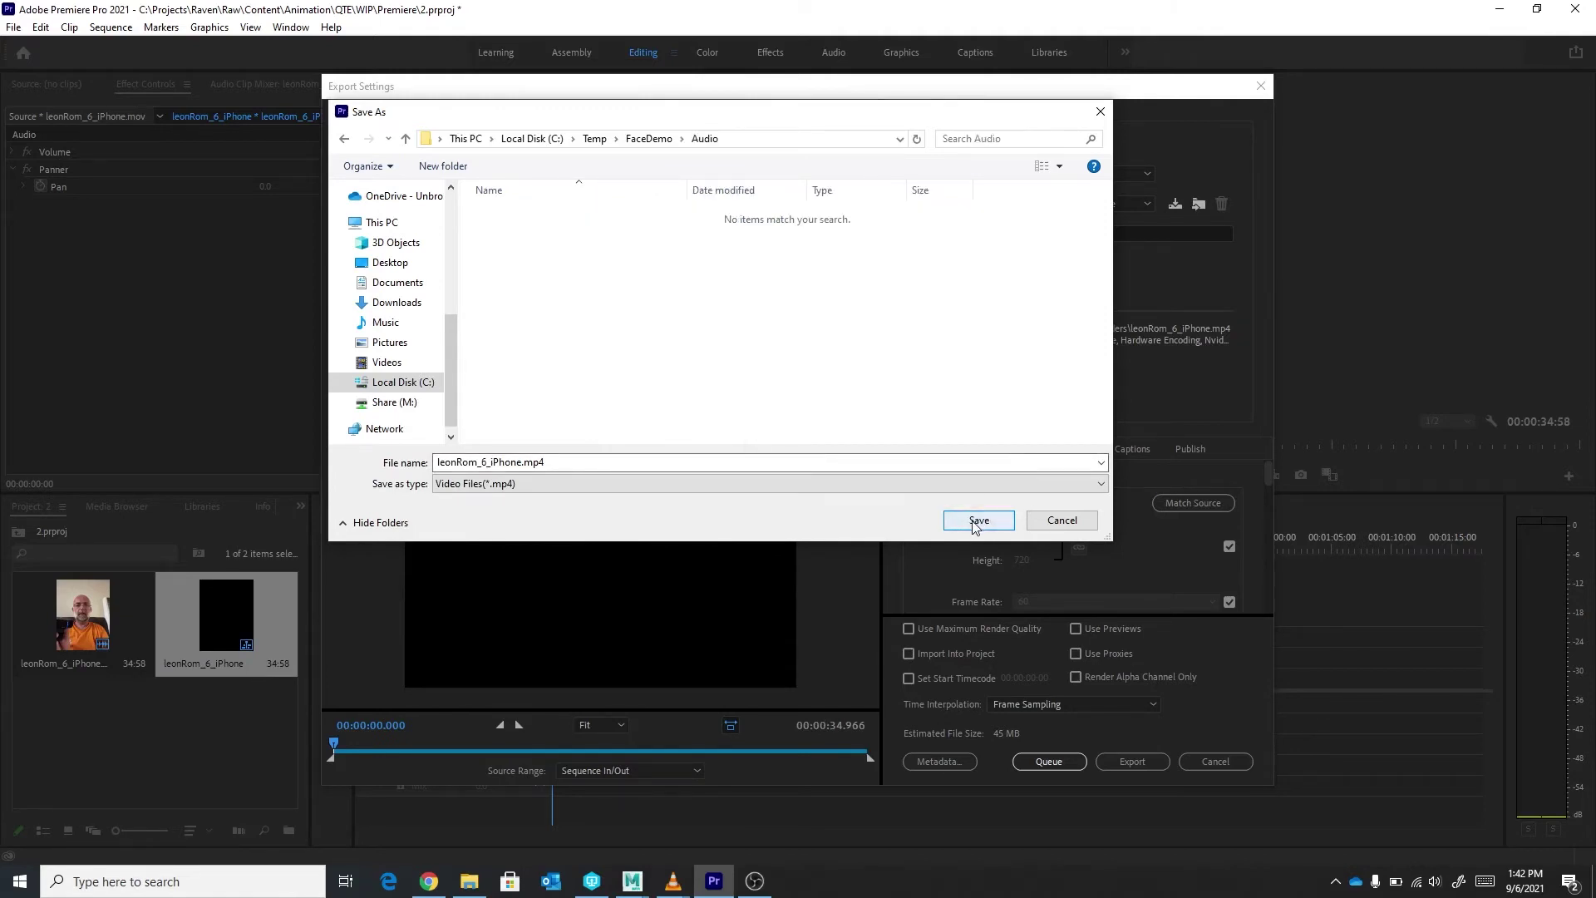
left_click(600, 481)
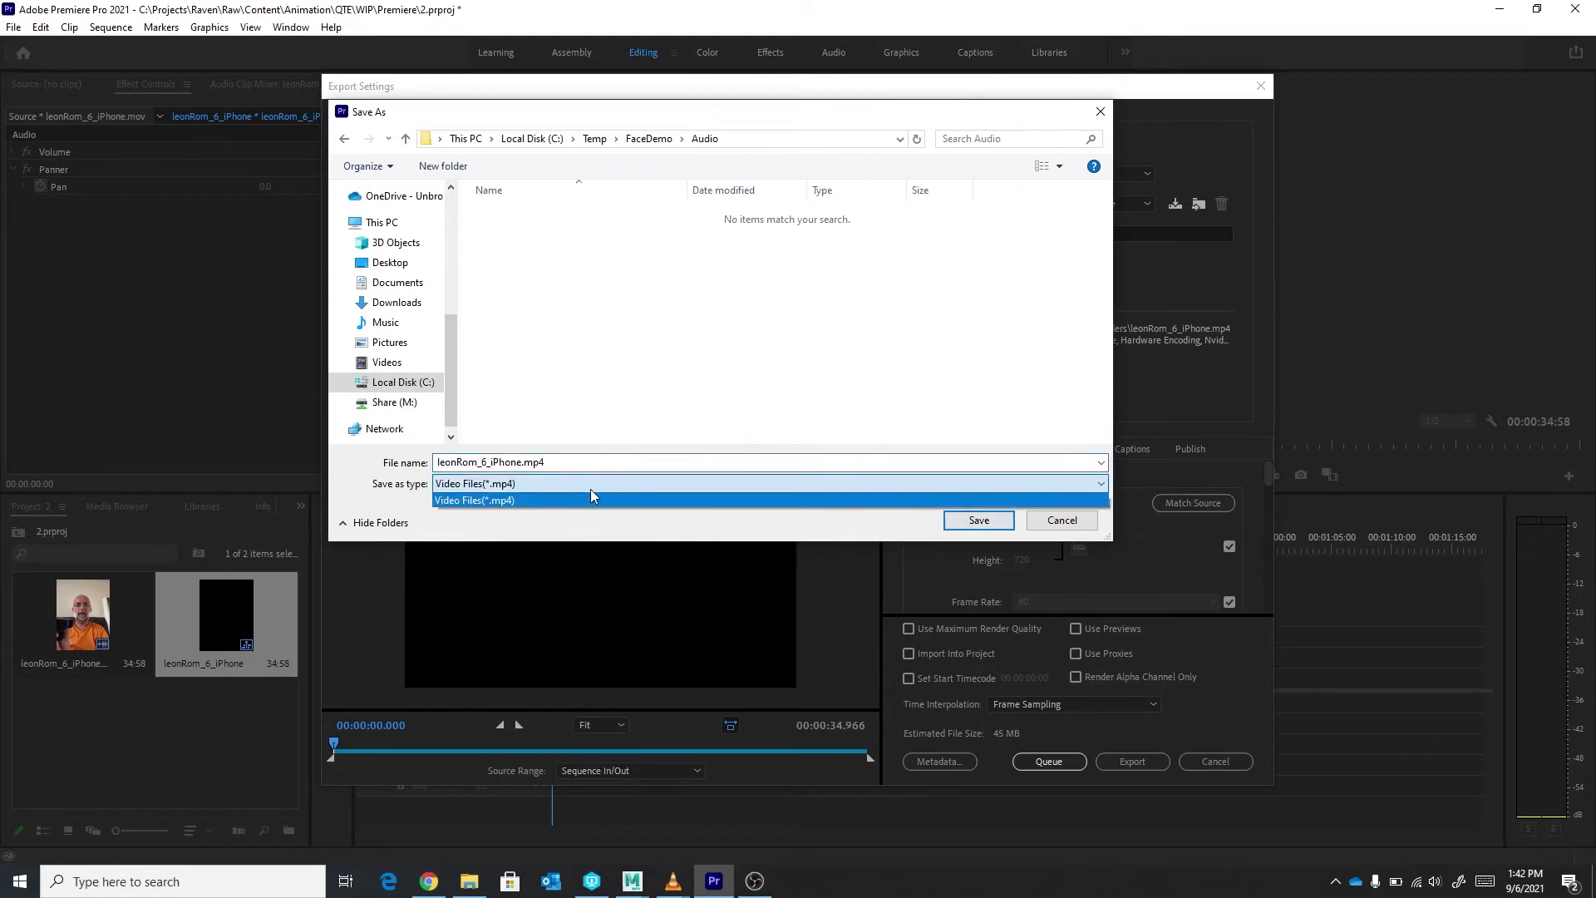
left_click(591, 495)
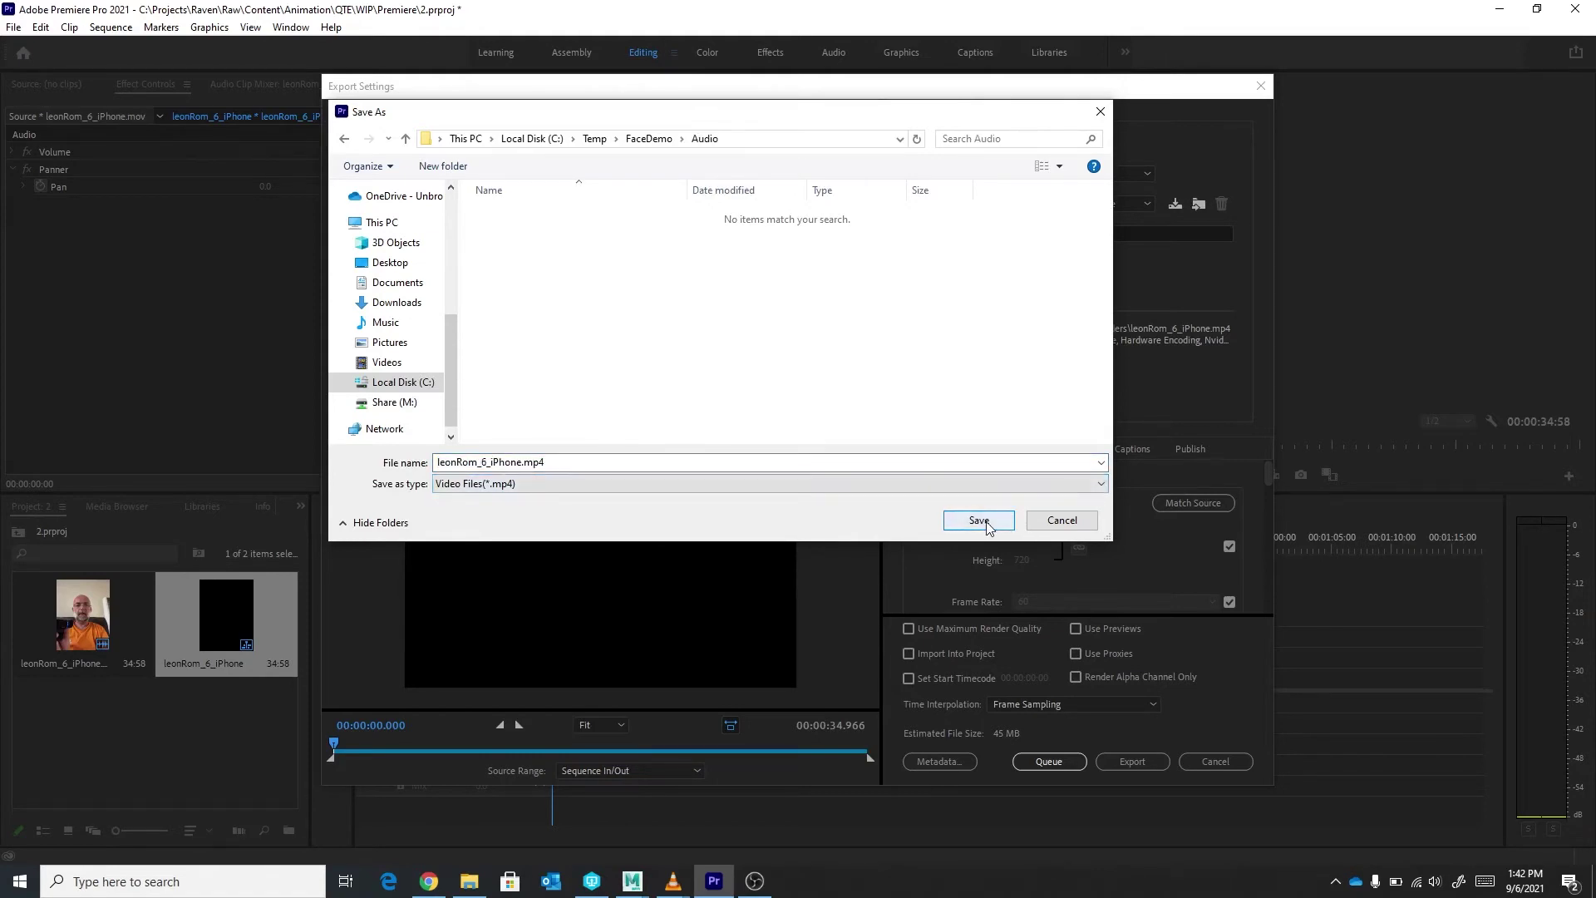
left_click(987, 523)
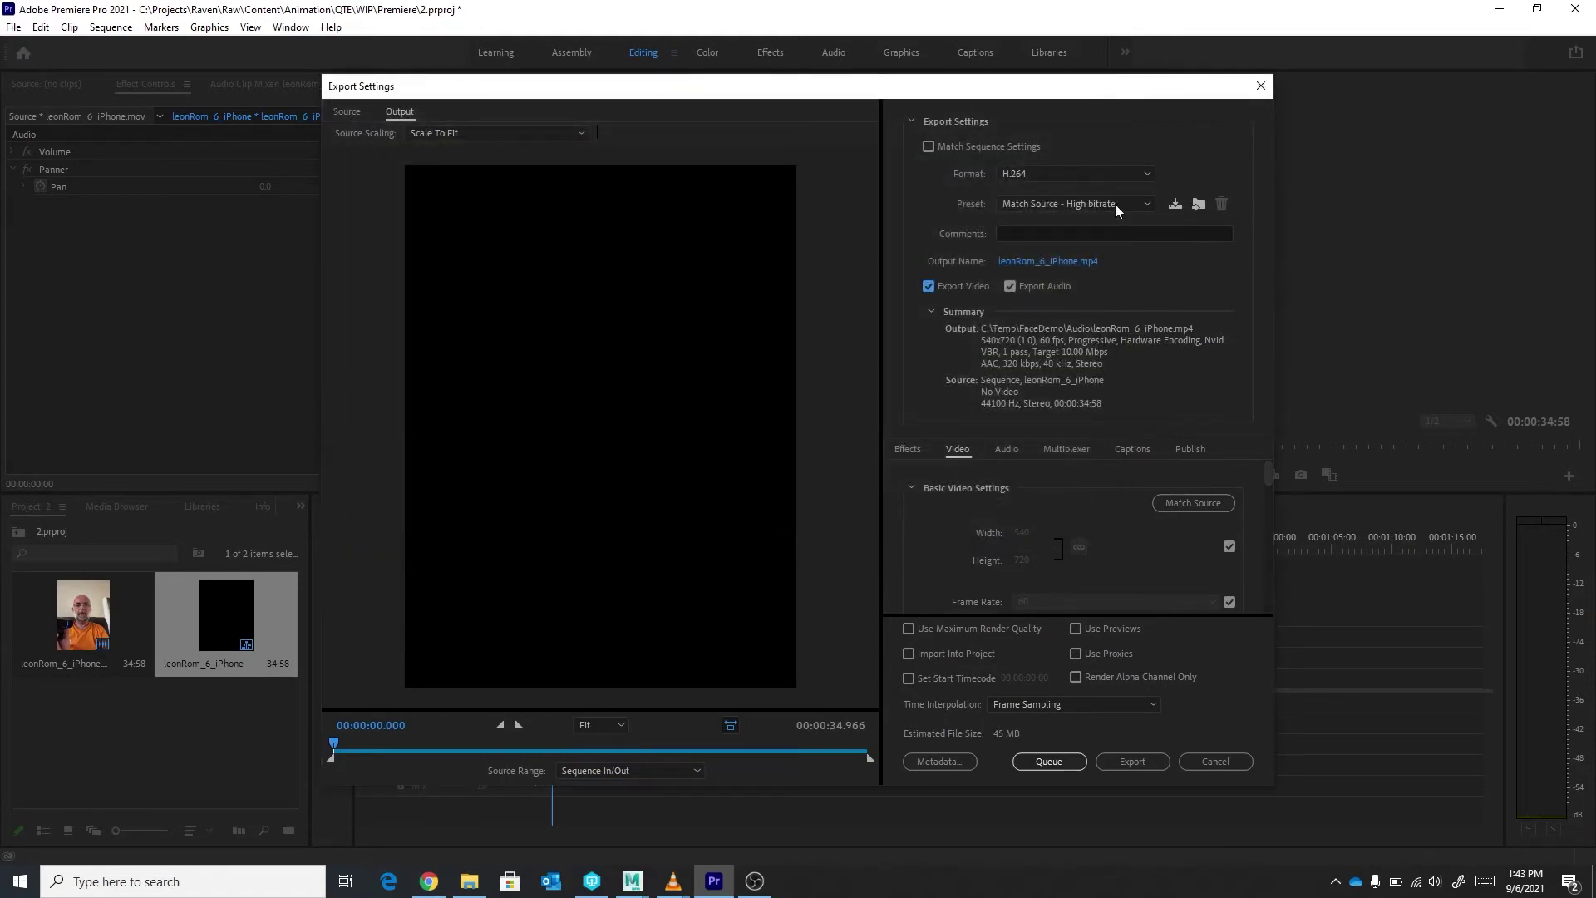
- Set the export format to Waveform Audio, with video export off, and export the file
left_click(1114, 202)
left_click(1119, 171)
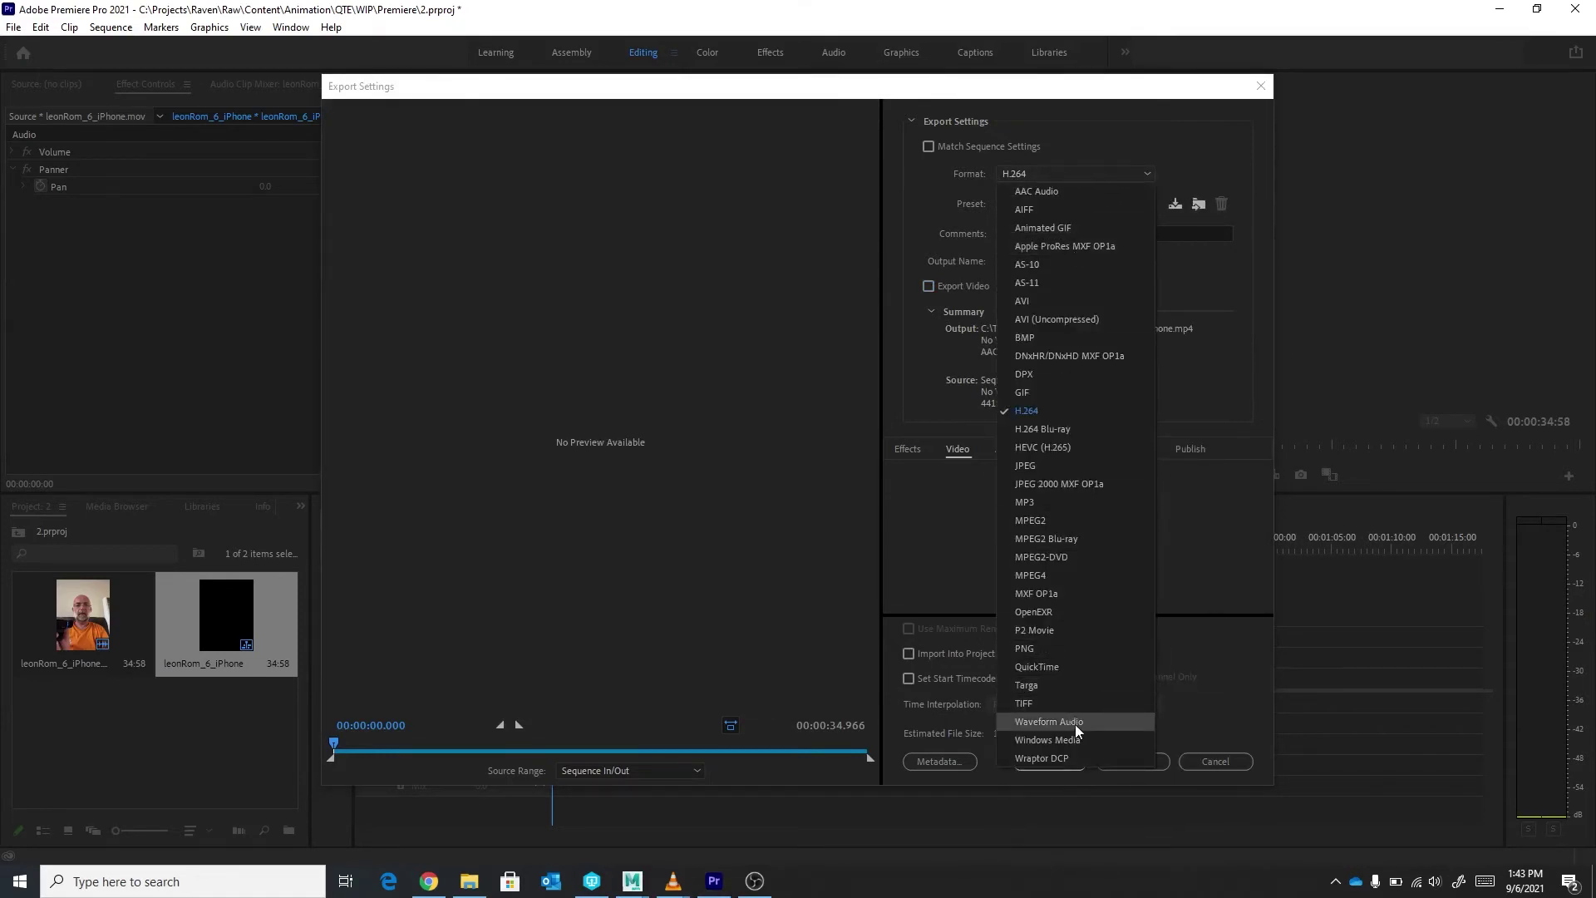
left_click(1049, 722)
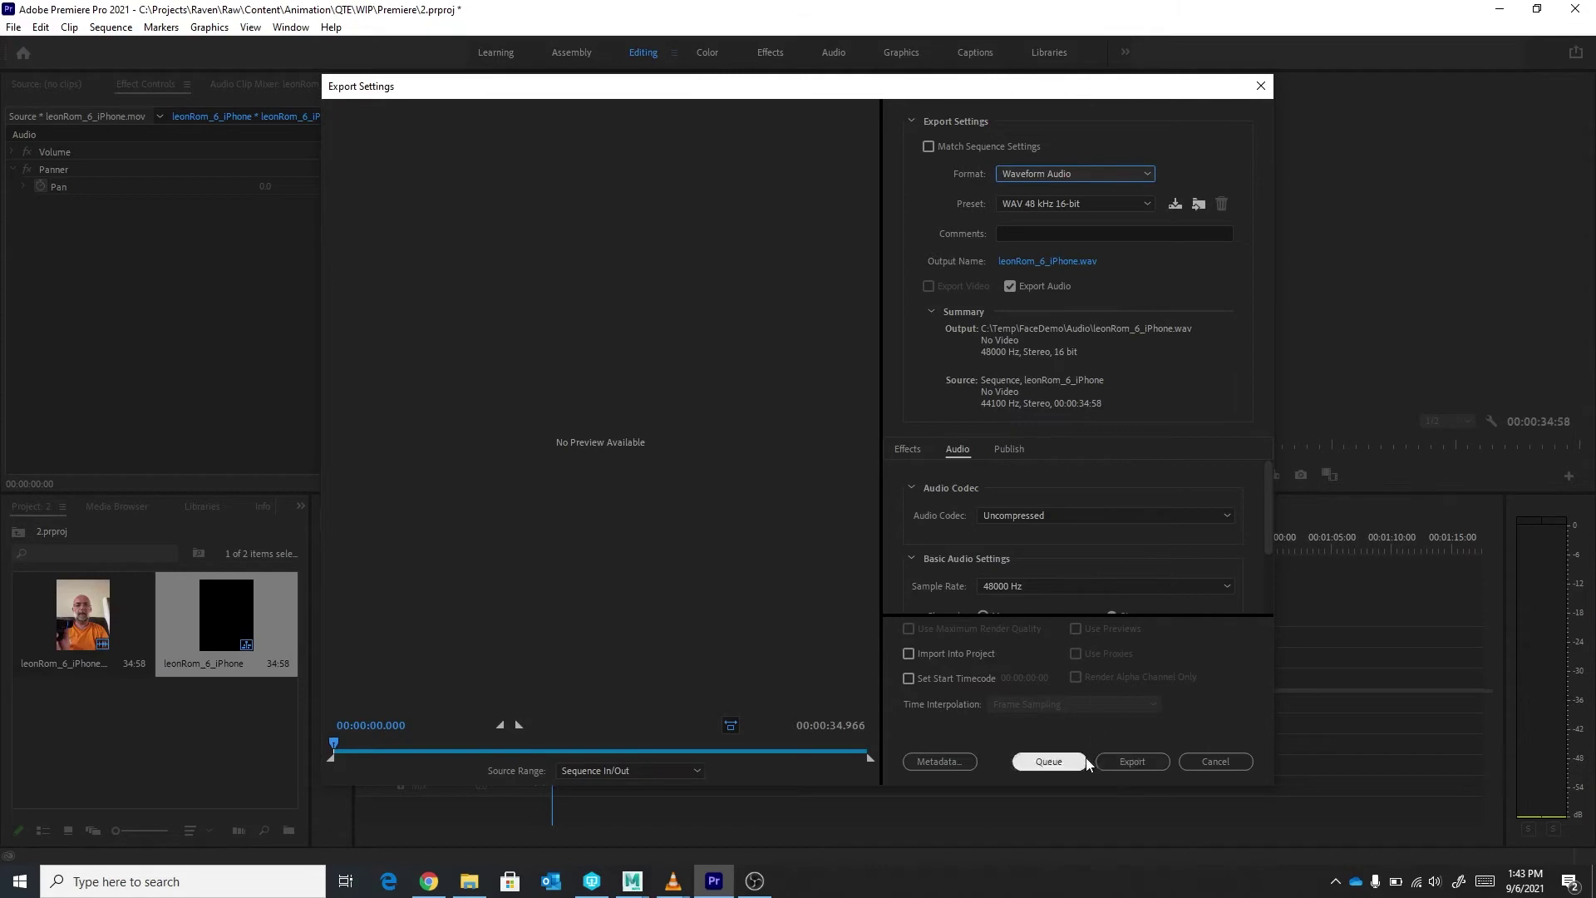
left_click(1144, 757)
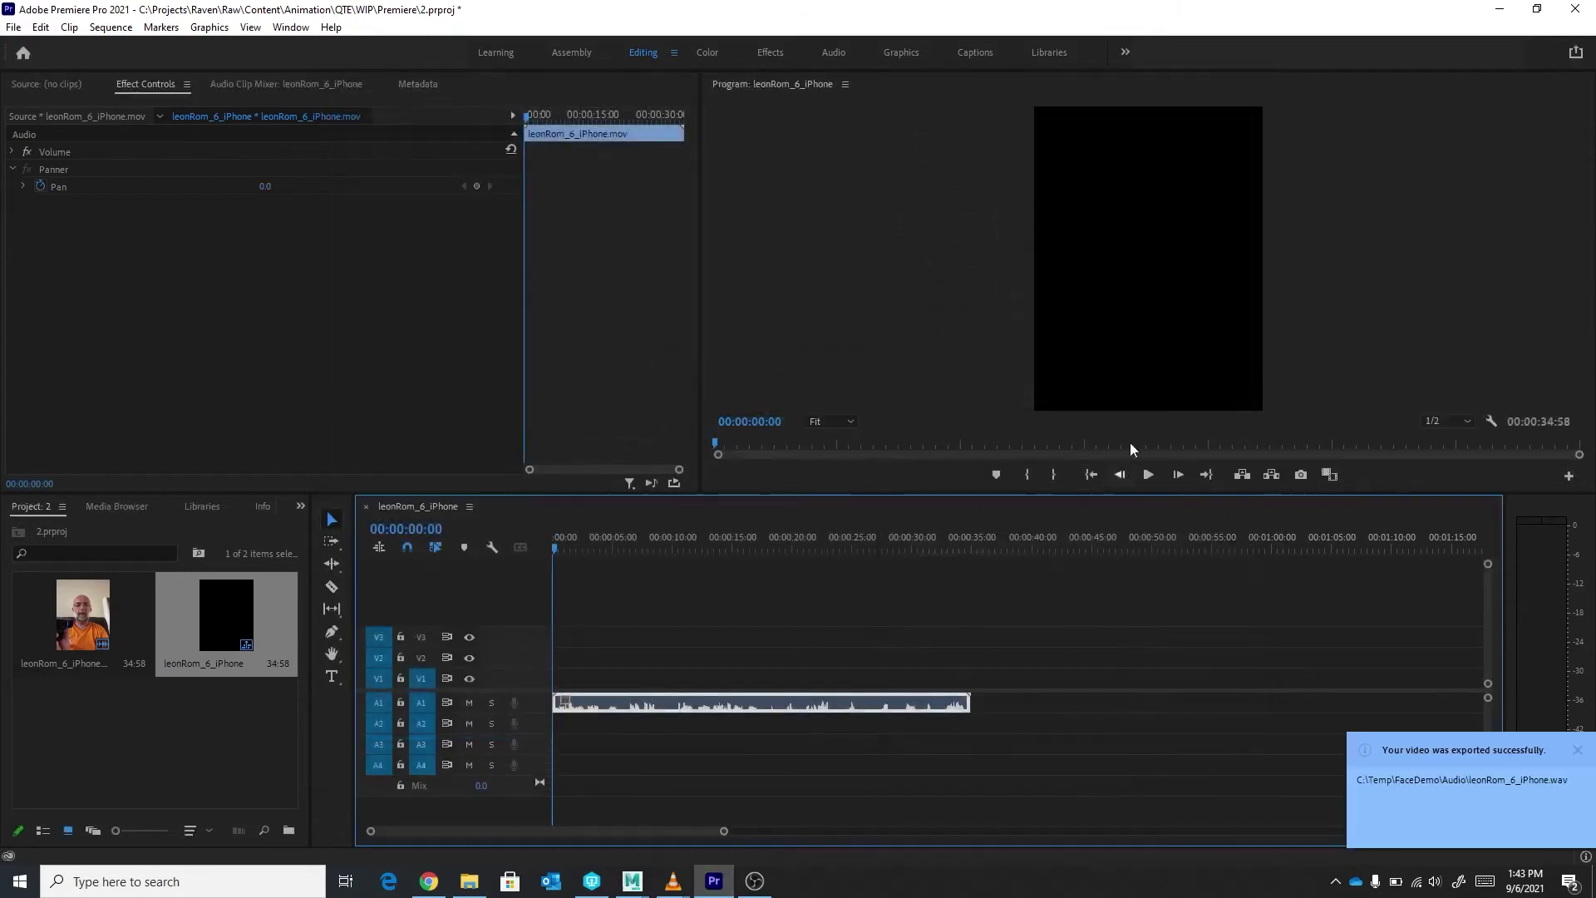
- Switch back to the browser, download another file from a new tab, and show it in the Downloads folder
left_click(1501, 9)
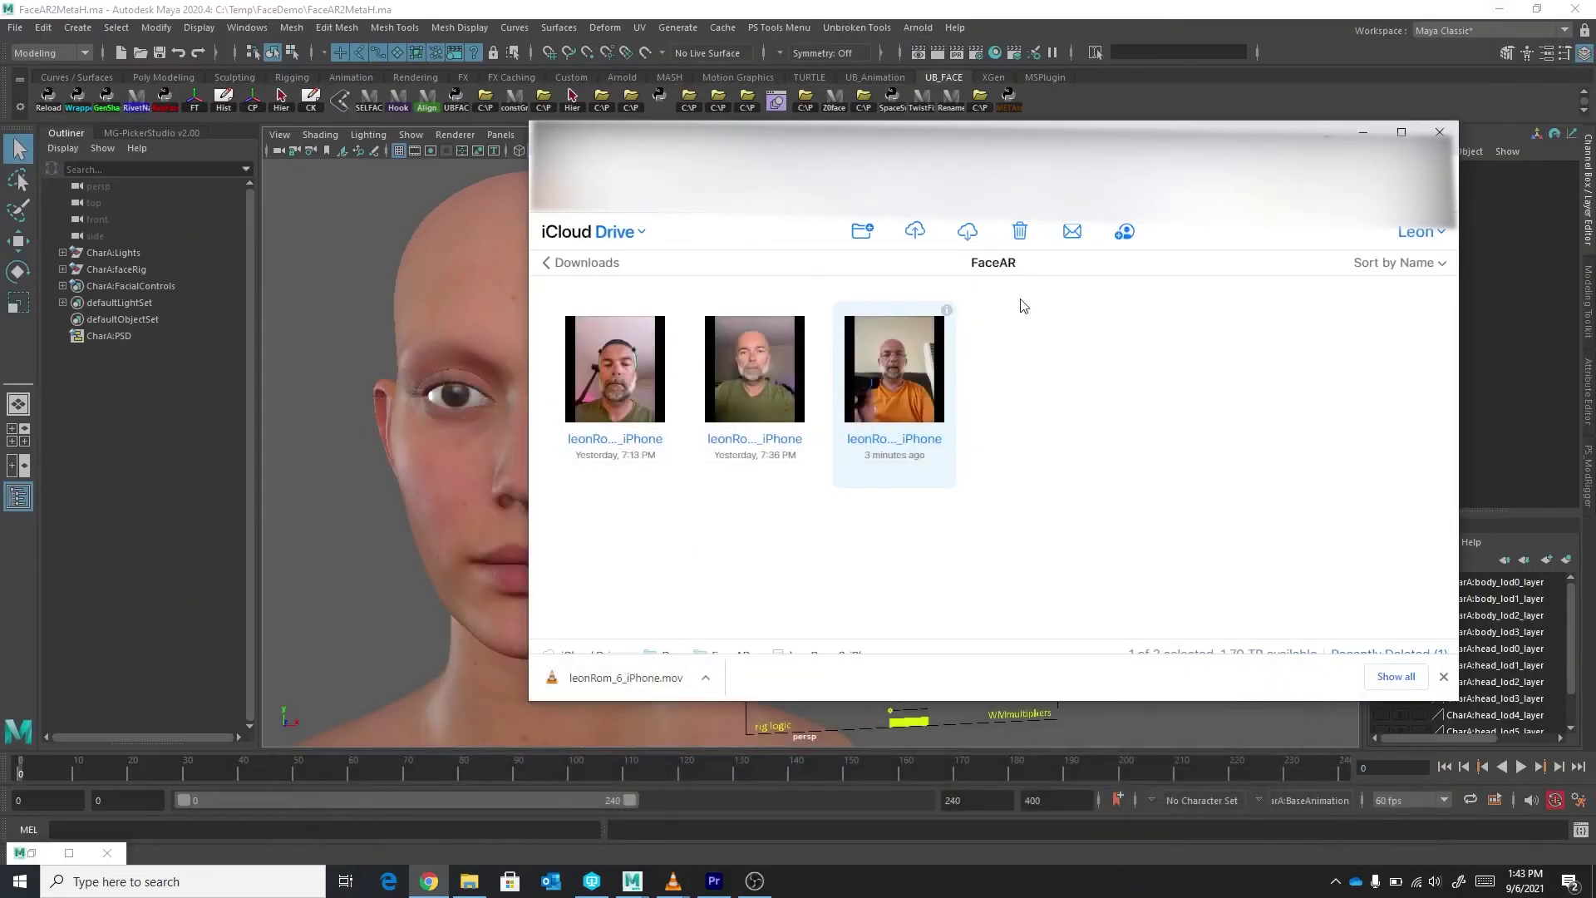
left_click(1252, 403)
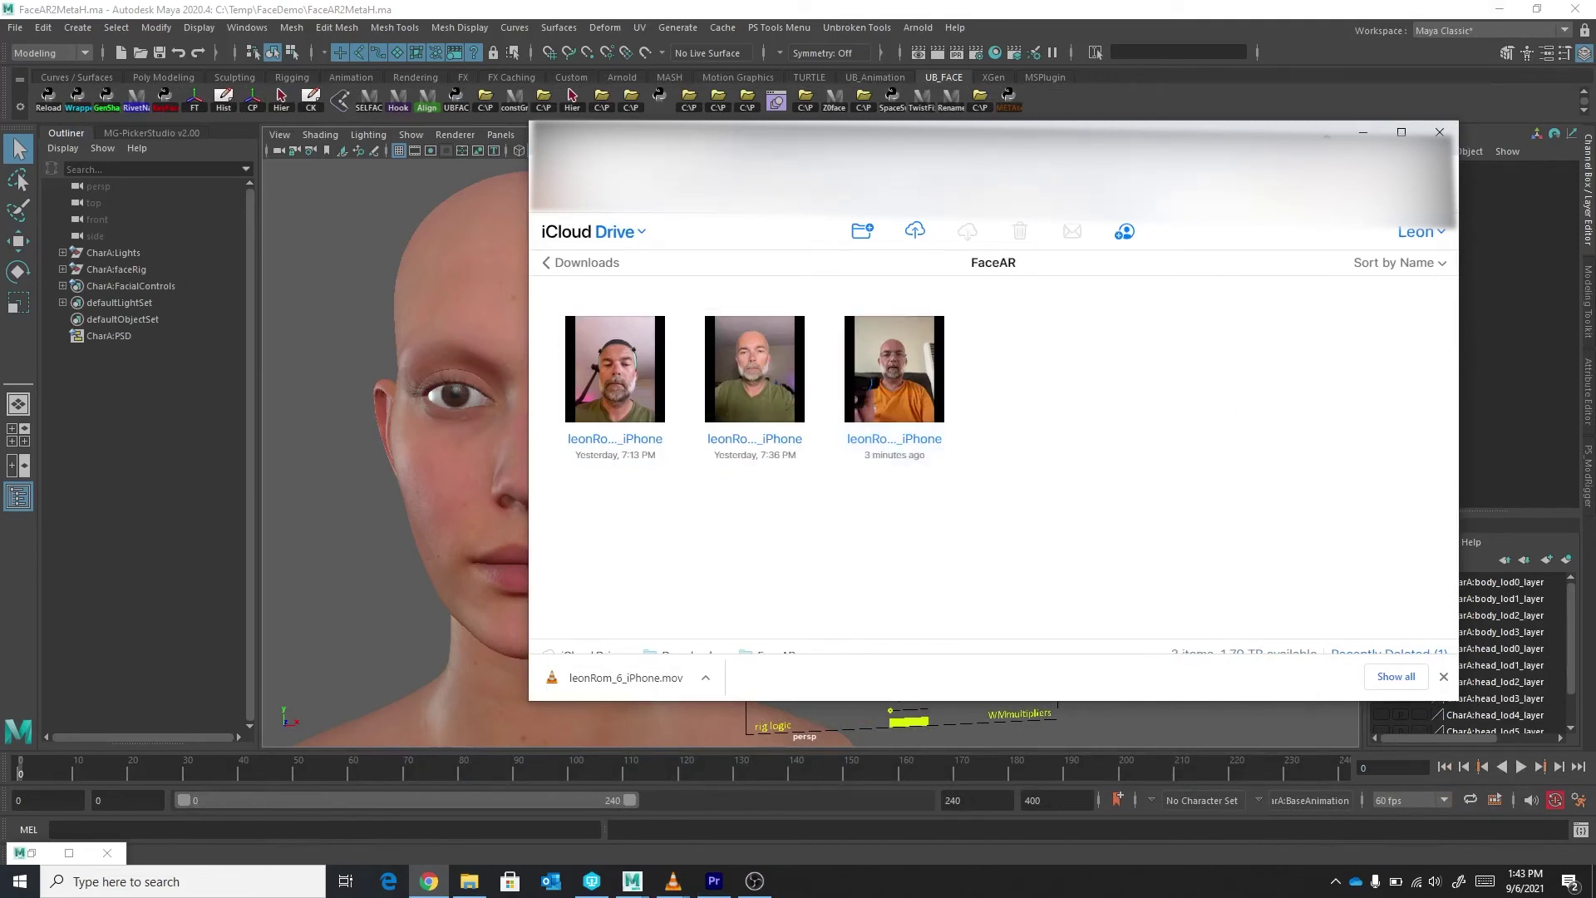
key("ctrl+t")
left_click(1290, 242)
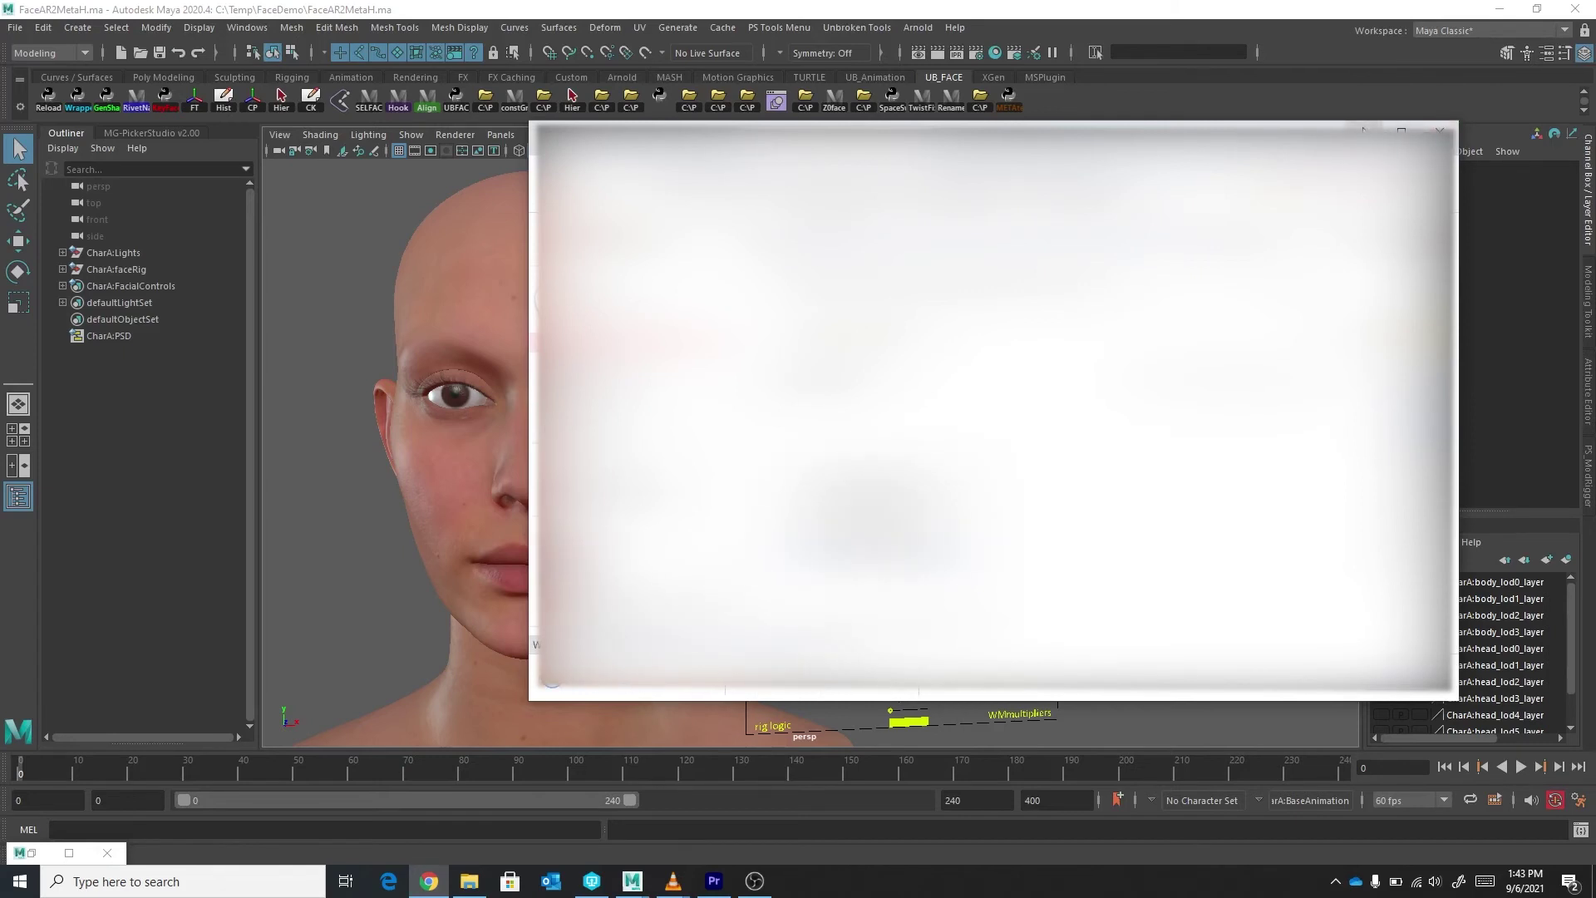
right_click(722, 691)
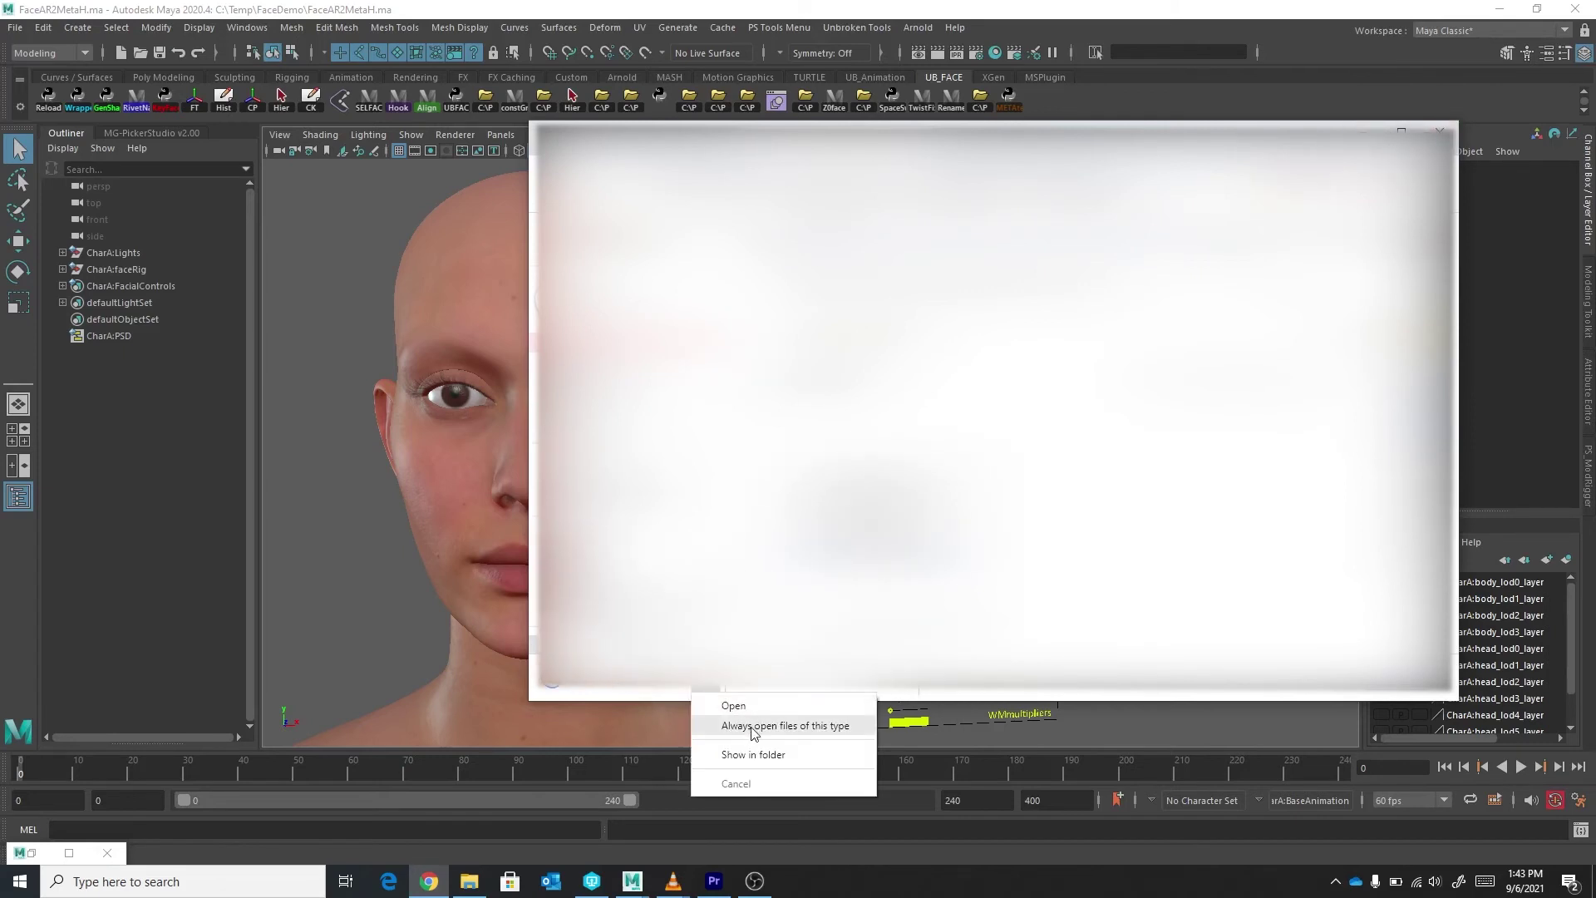
left_click(749, 756)
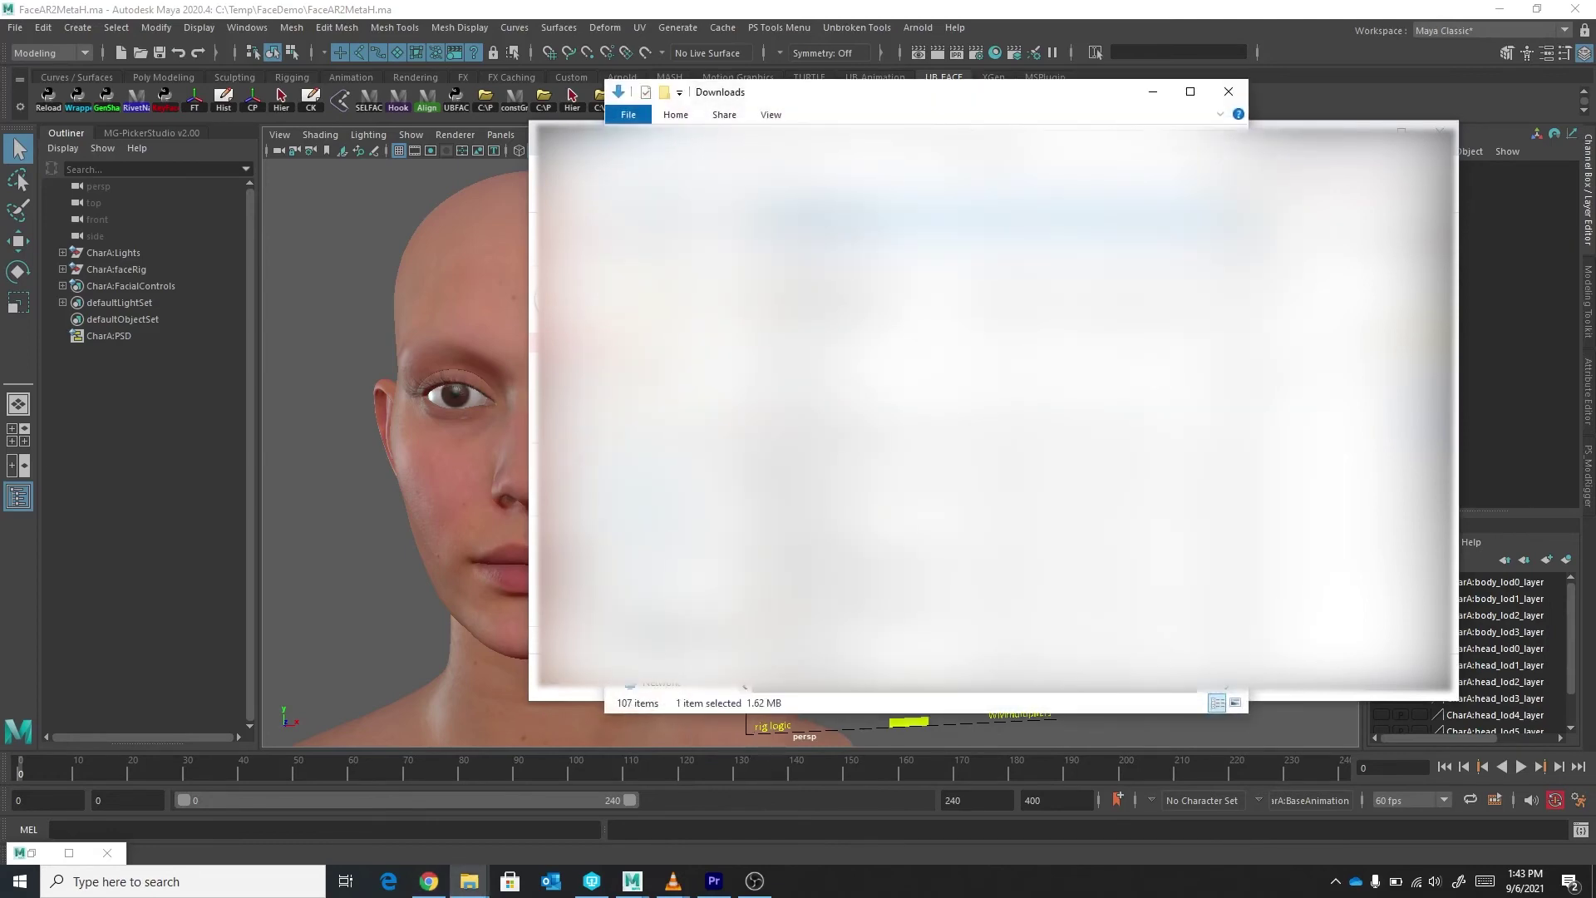
- Place the downloaded iPhone raw face-capture CSV for take 6 in the C:\Temp\FaceDemo folder
left_click(1152, 92)
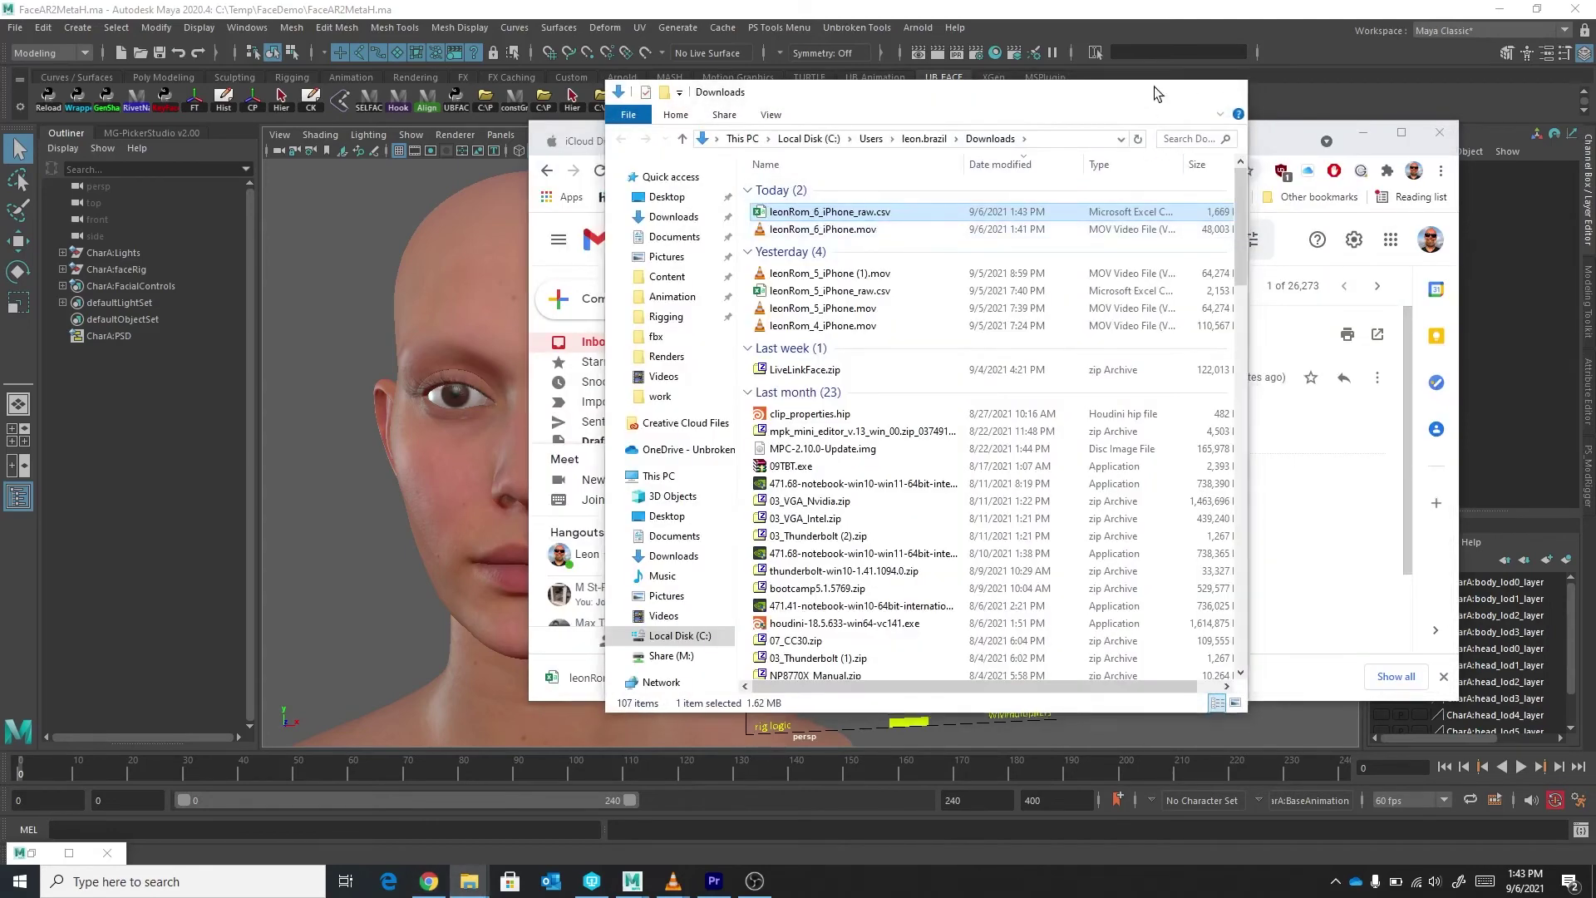
mouse_move(466, 888)
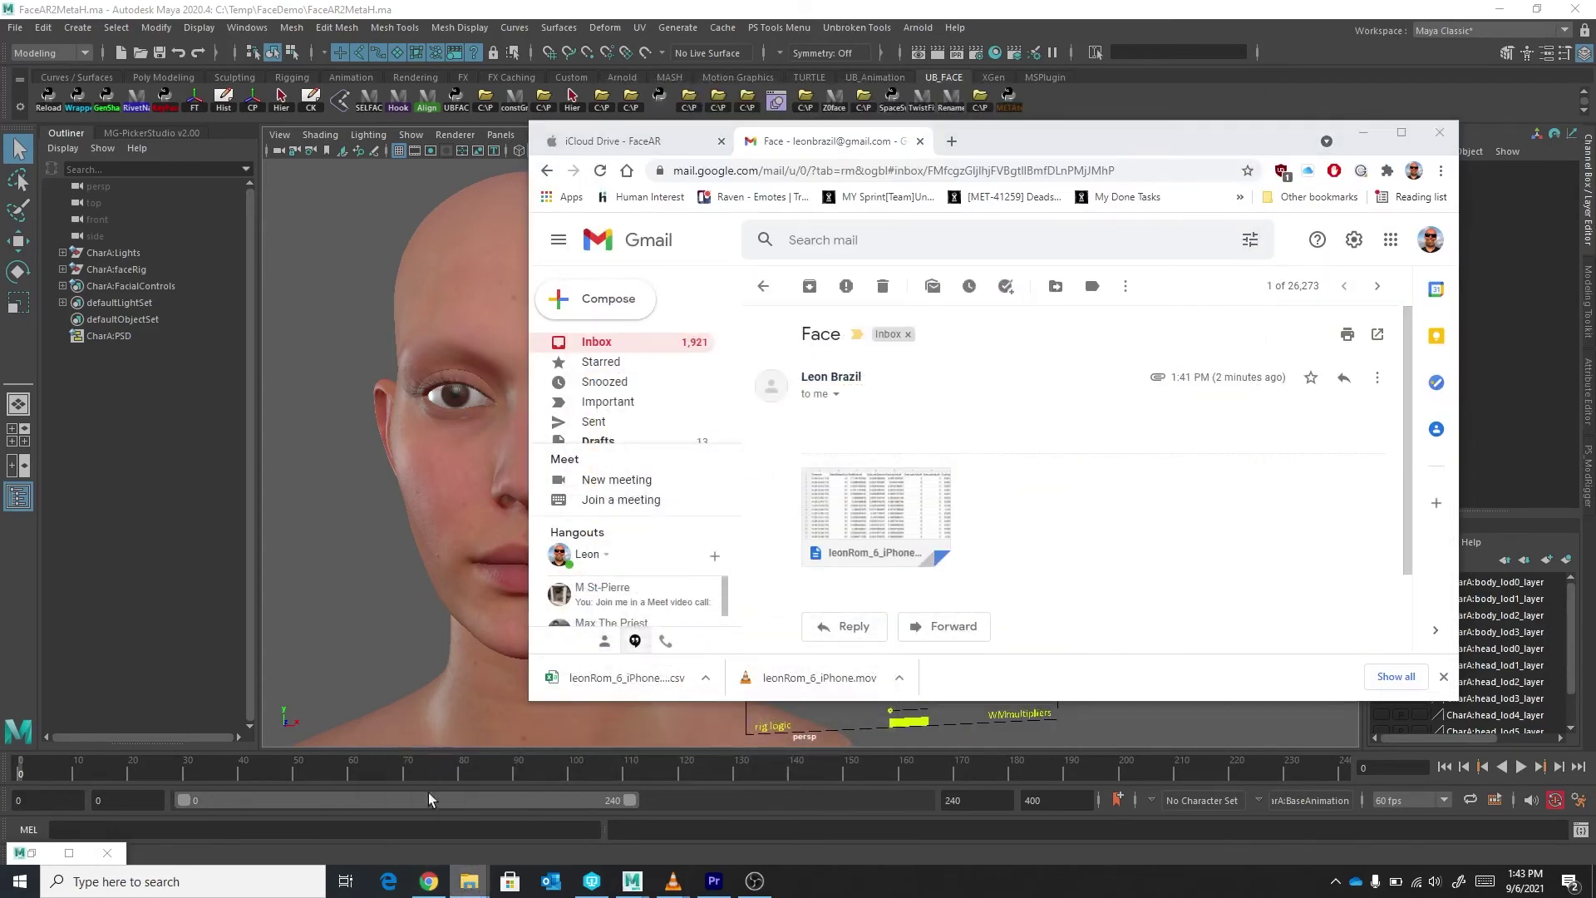
left_click(443, 800)
left_click(641, 614)
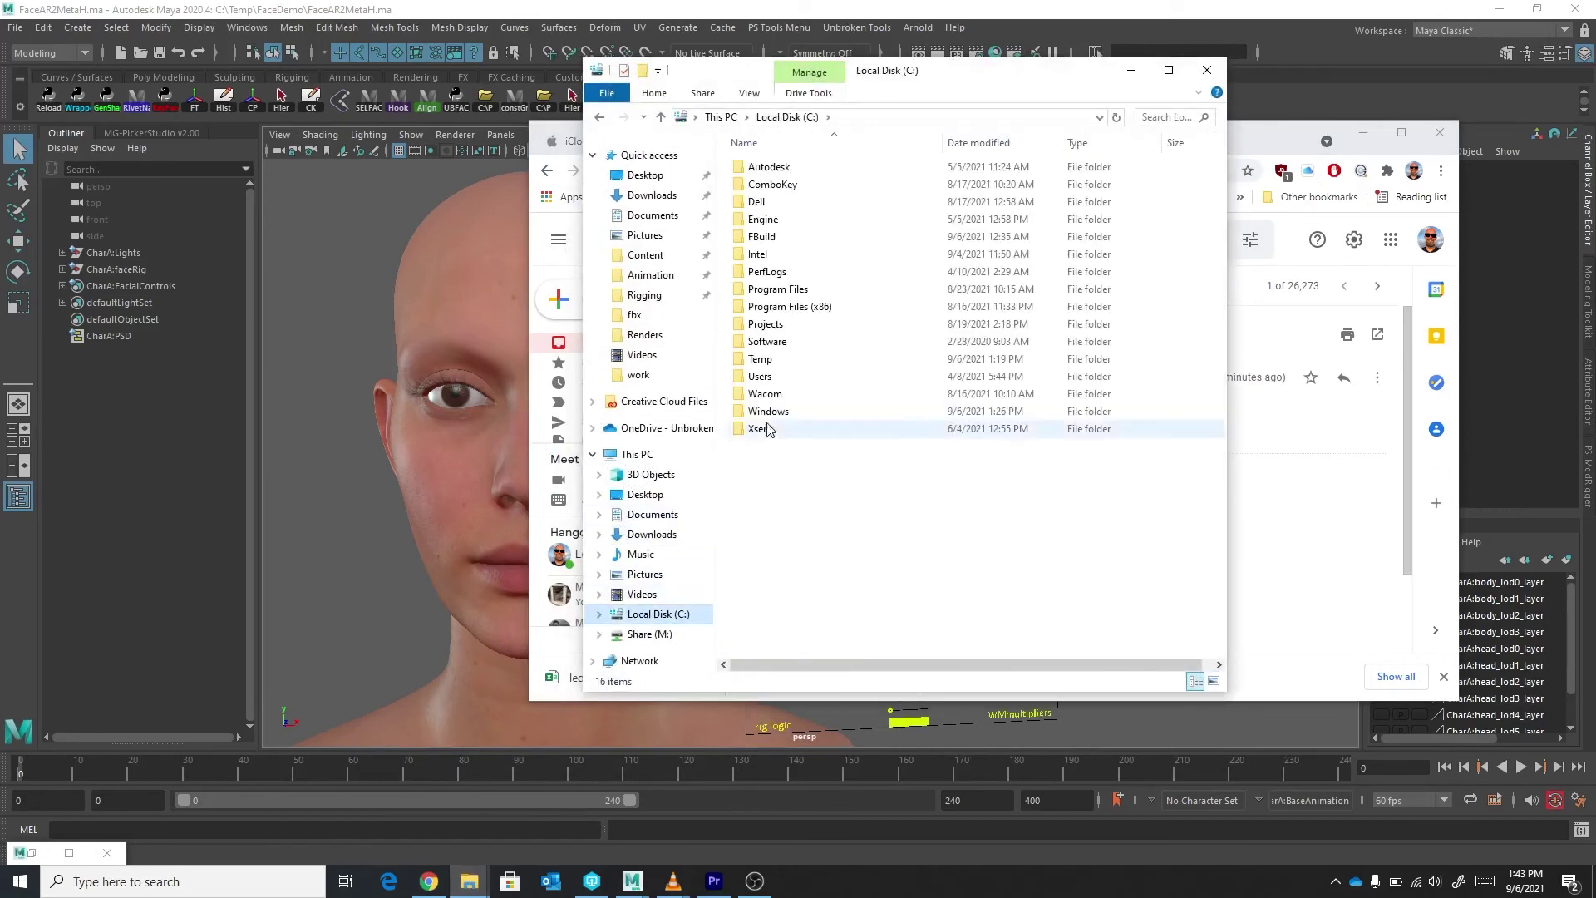
double_click(757, 361)
double_click(769, 184)
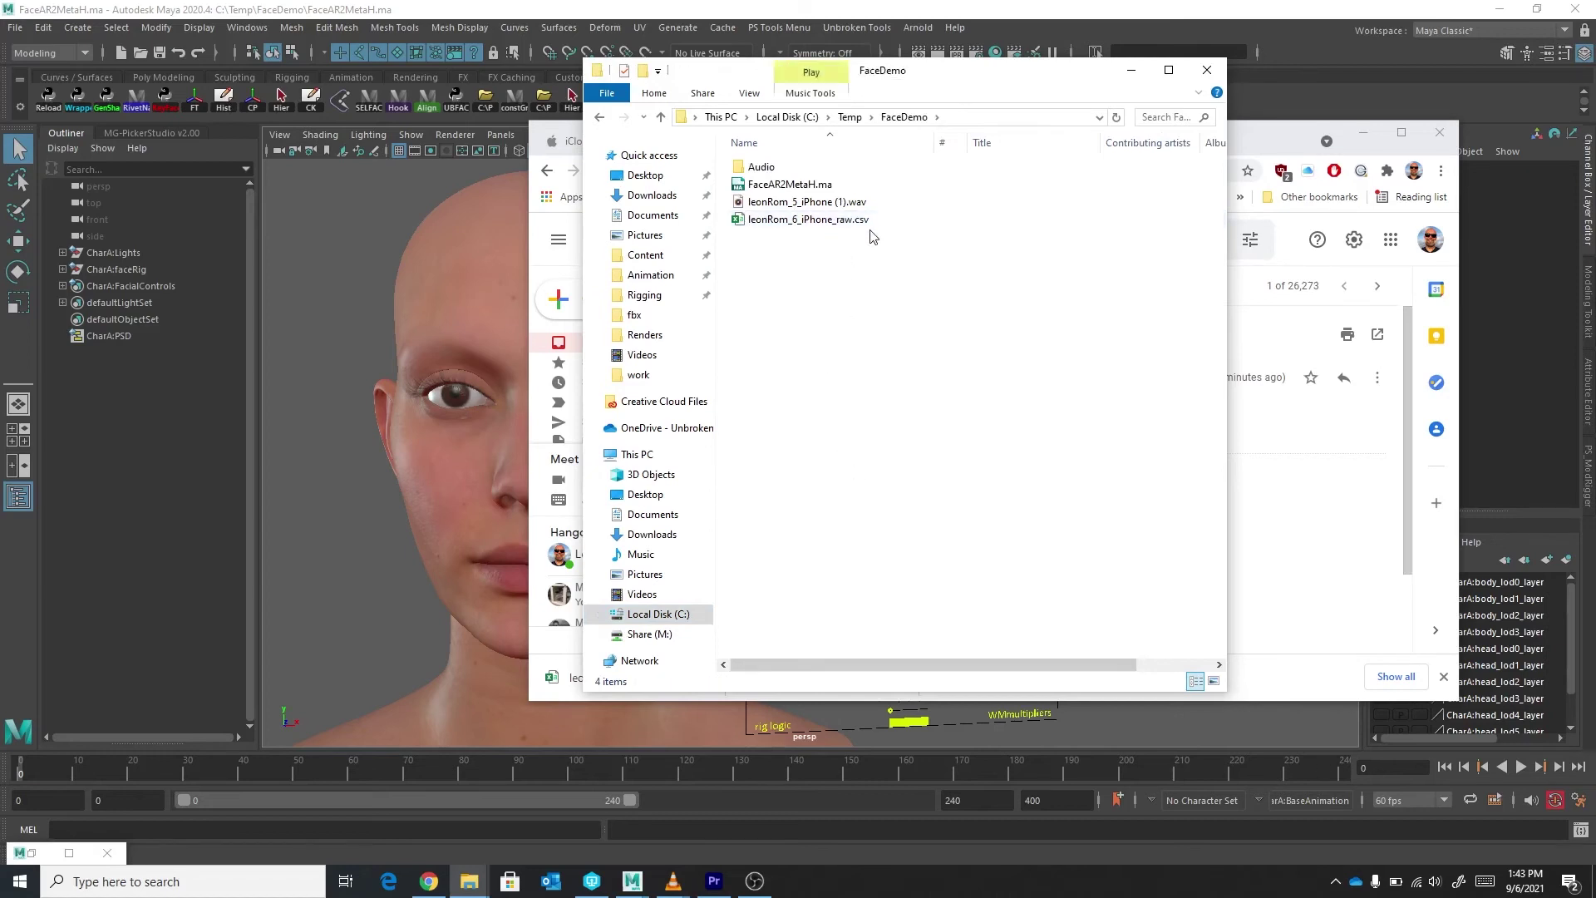
- Switch to Maya and load the take 6 iPhone raw CSV from C:\Temp\FaceDemo as face data for the rig
left_click(772, 17)
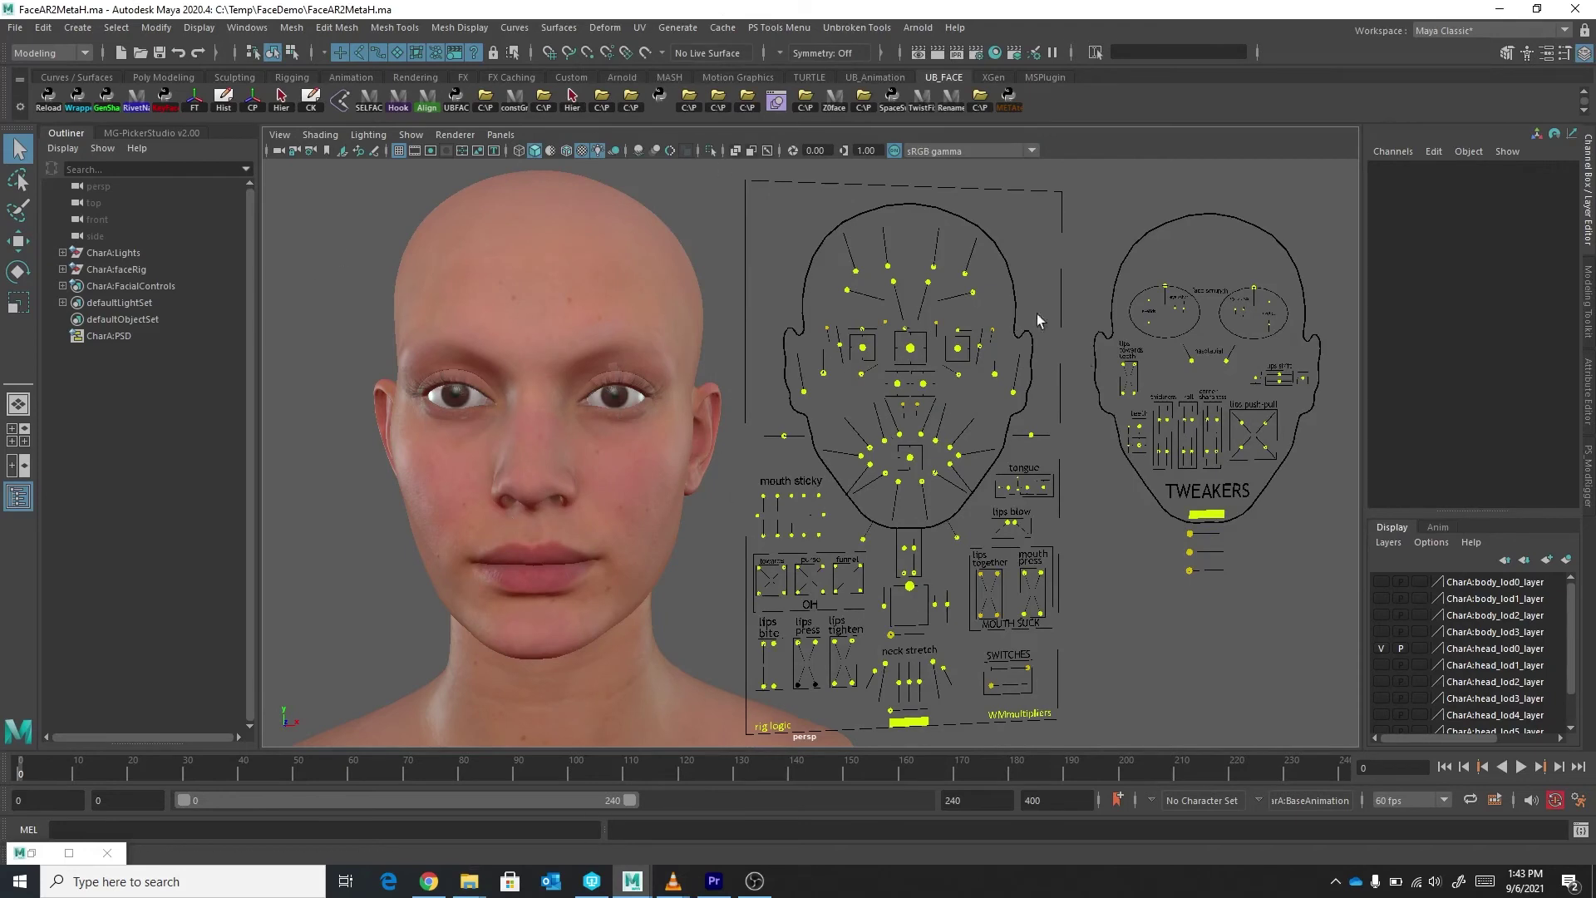
left_click(456, 98)
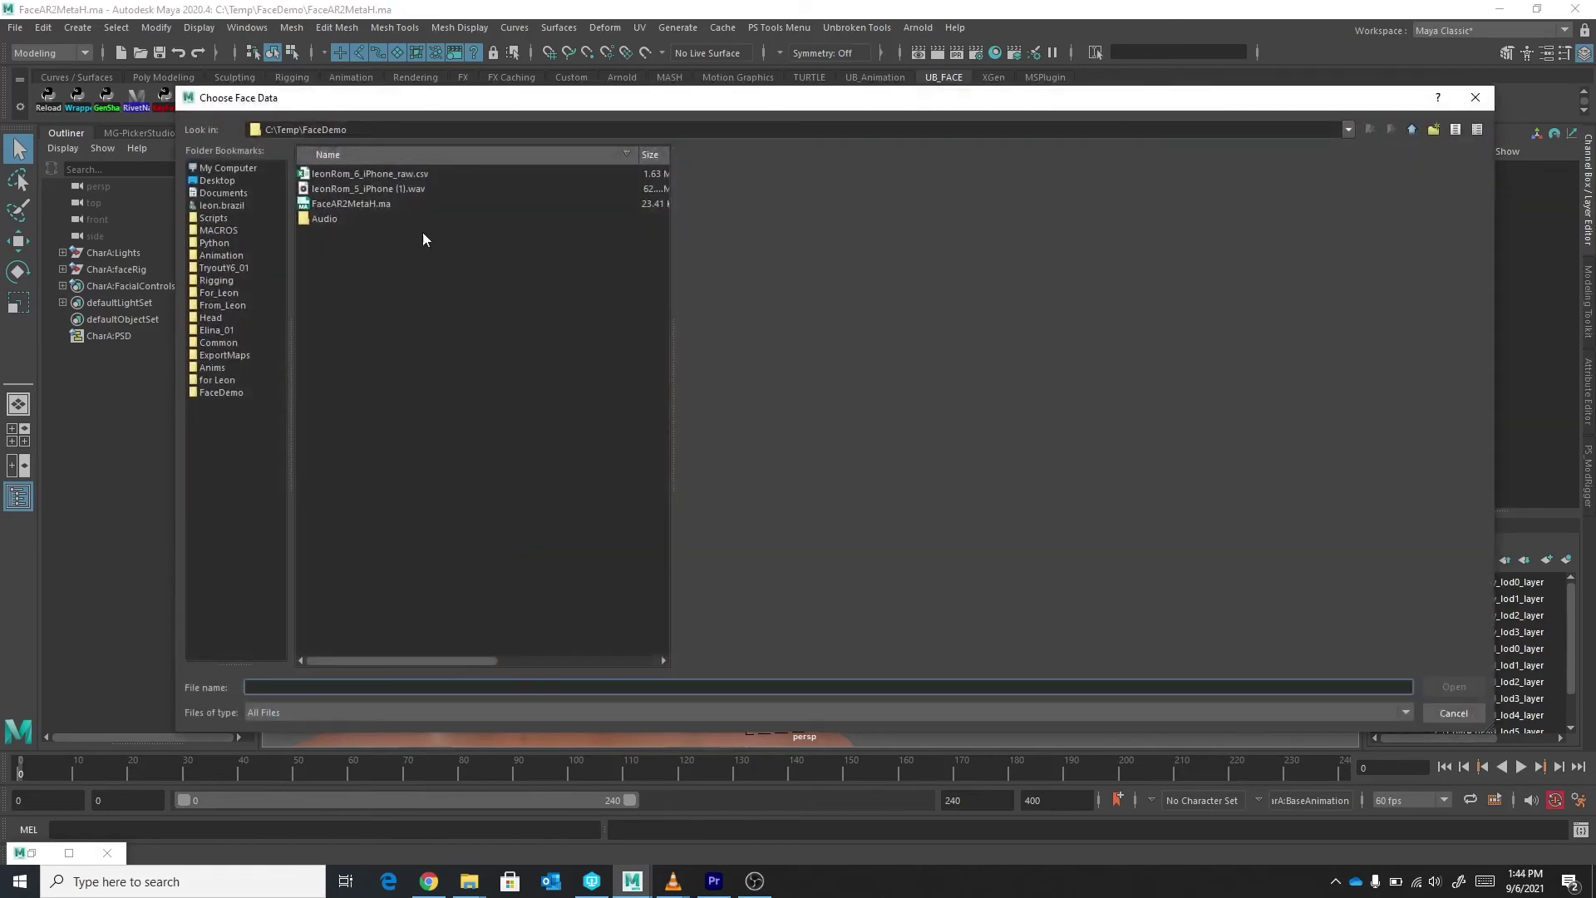
left_click(404, 174)
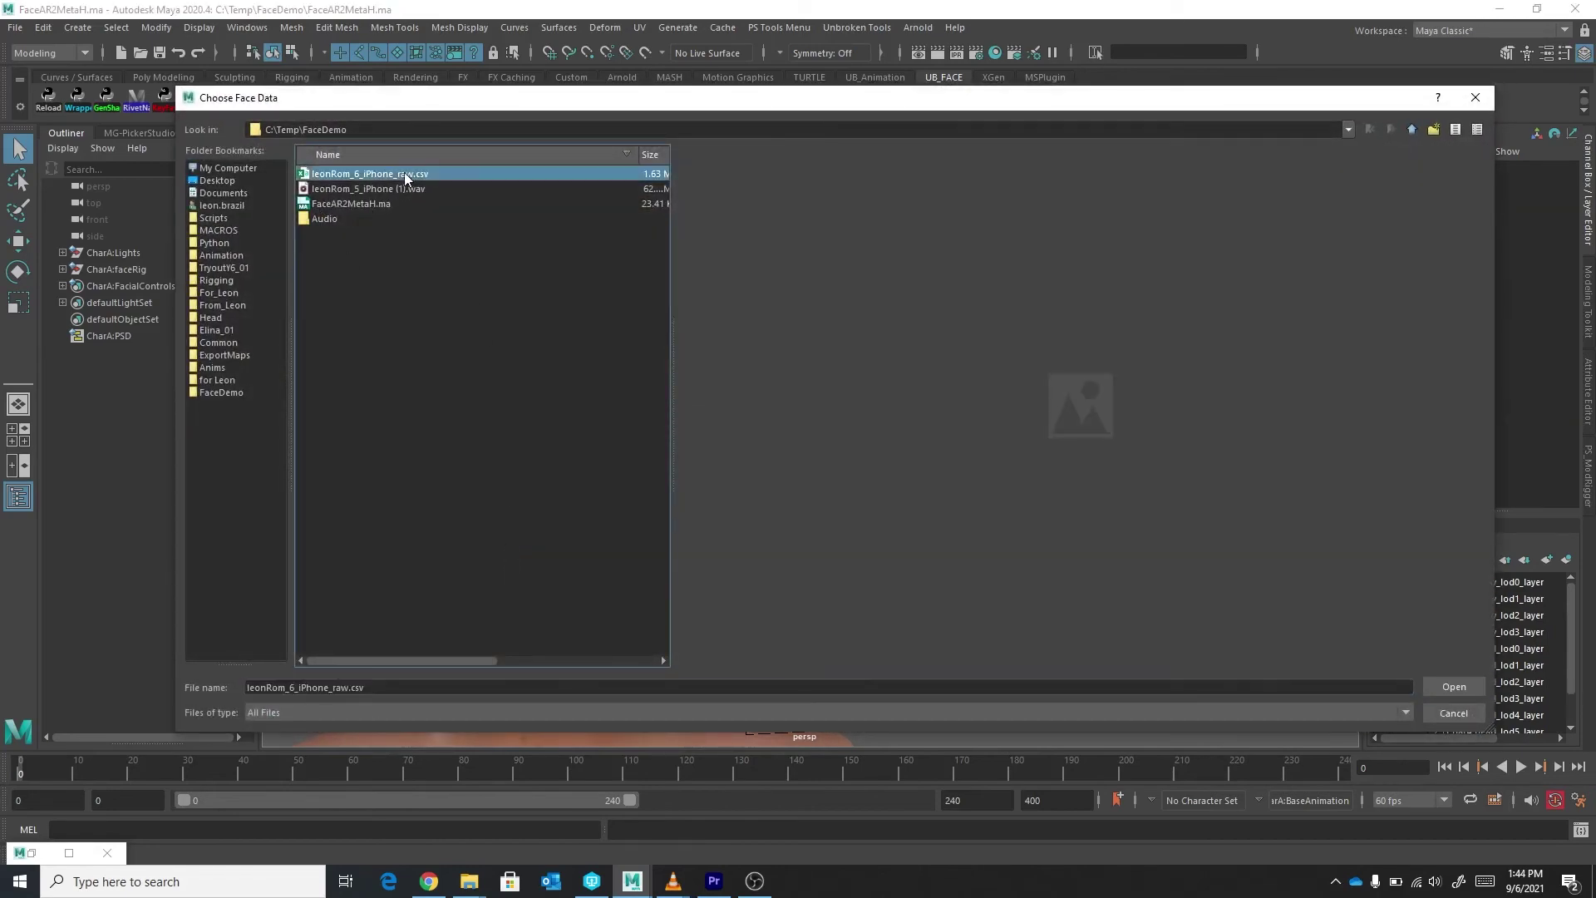
left_click(1446, 687)
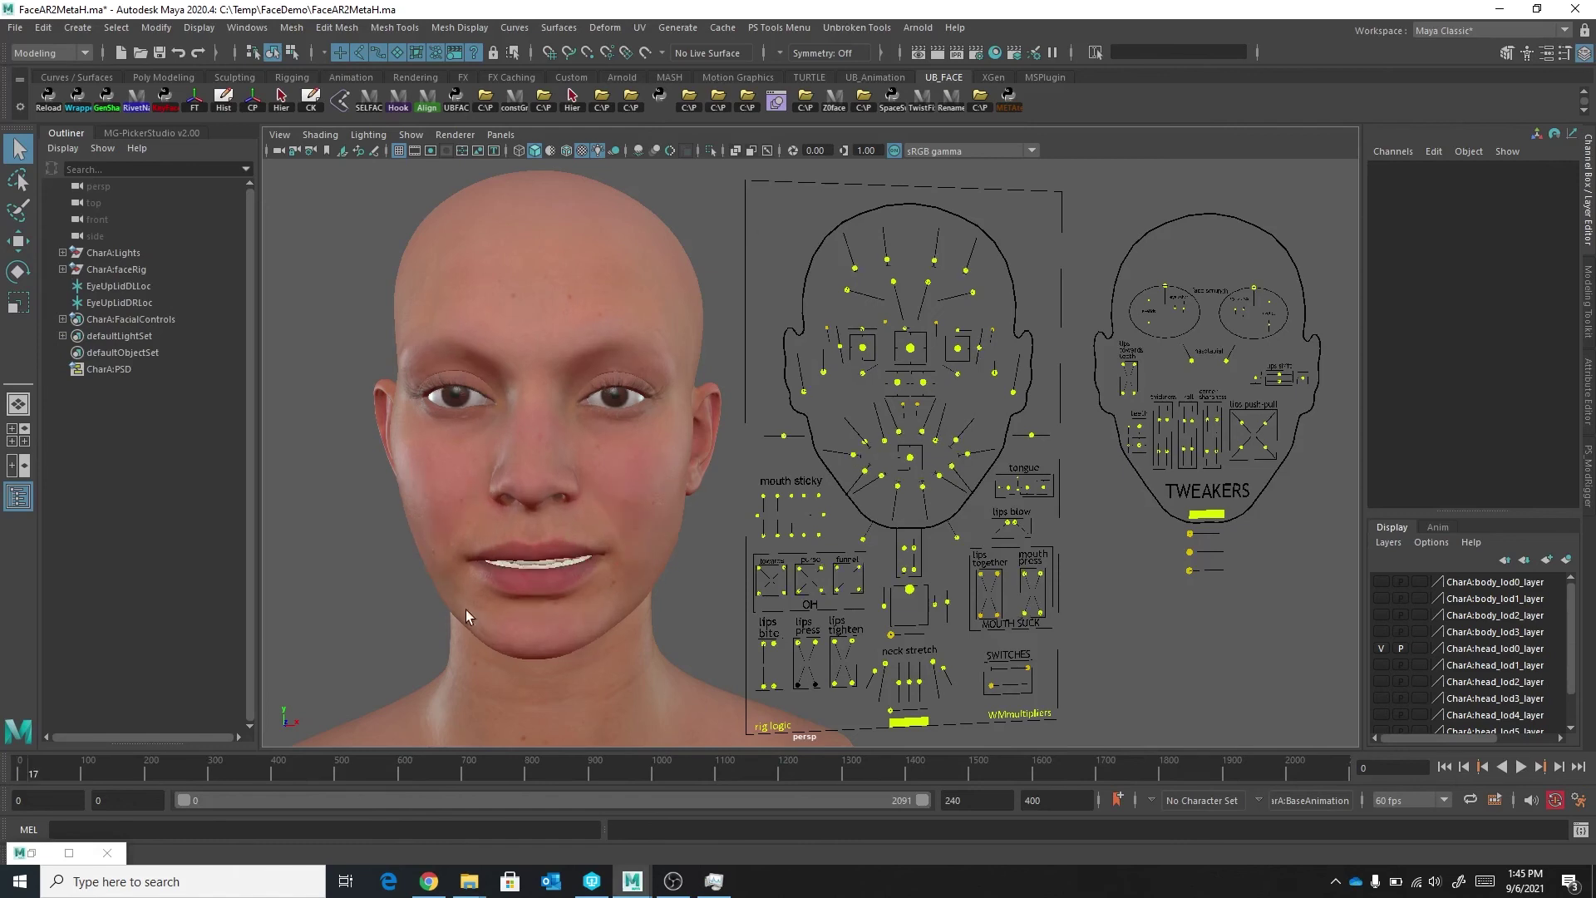
- Return the timeline to frame 0 and import the take 6 iPhone WAV file from C:\Temp\FaceDemo\Audio as scene audio
left_click_drag(28, 771, 2, 794)
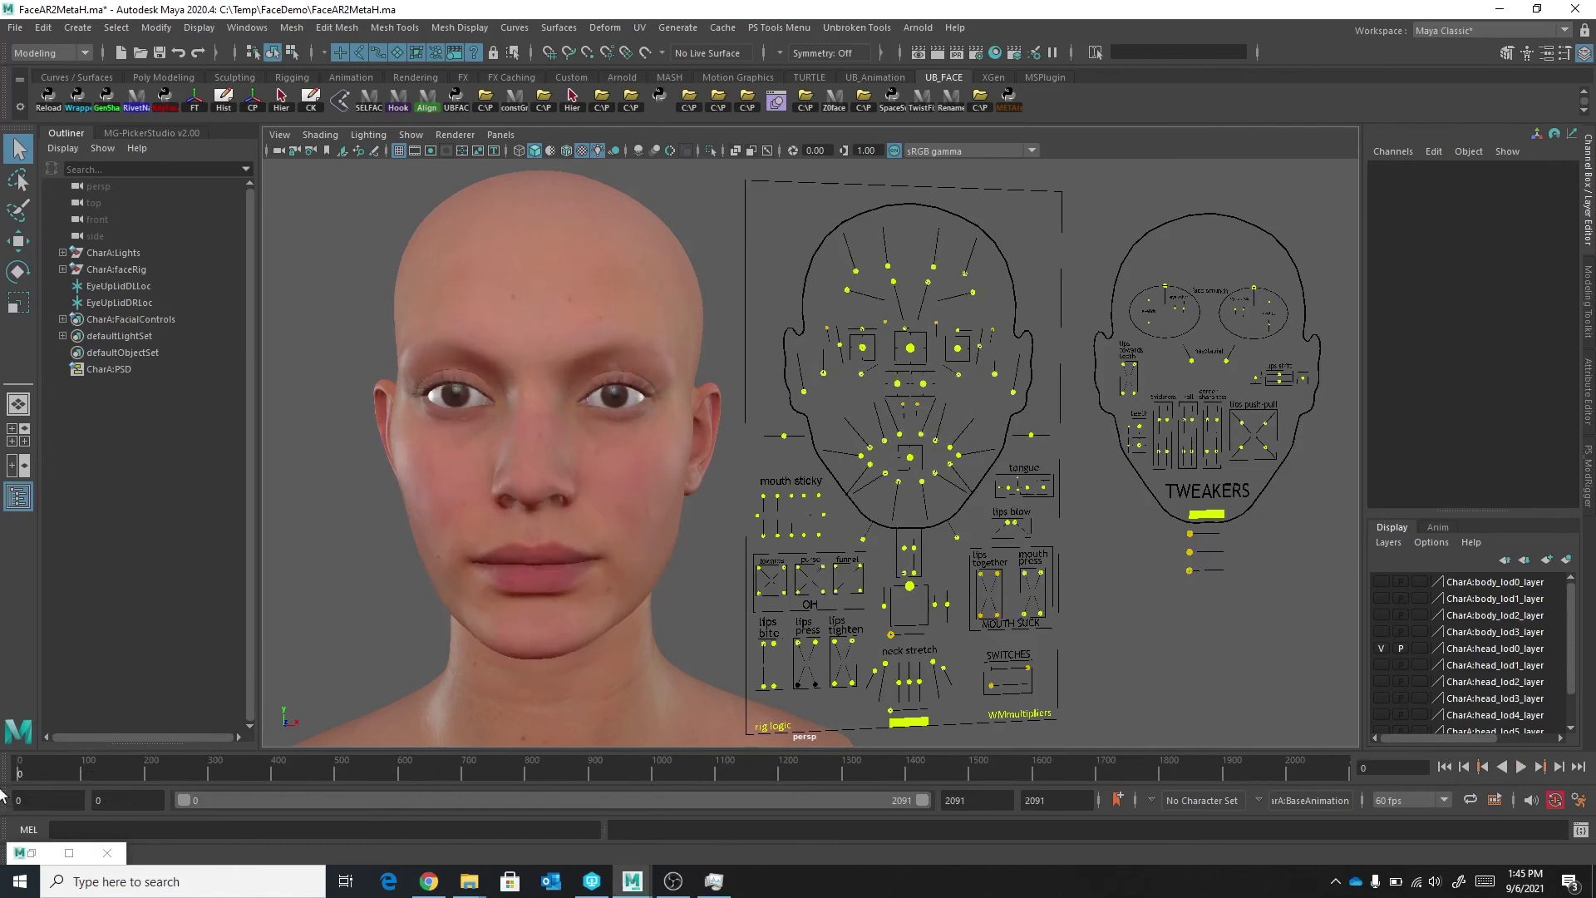
right_click(27, 774)
mouse_move(87, 745)
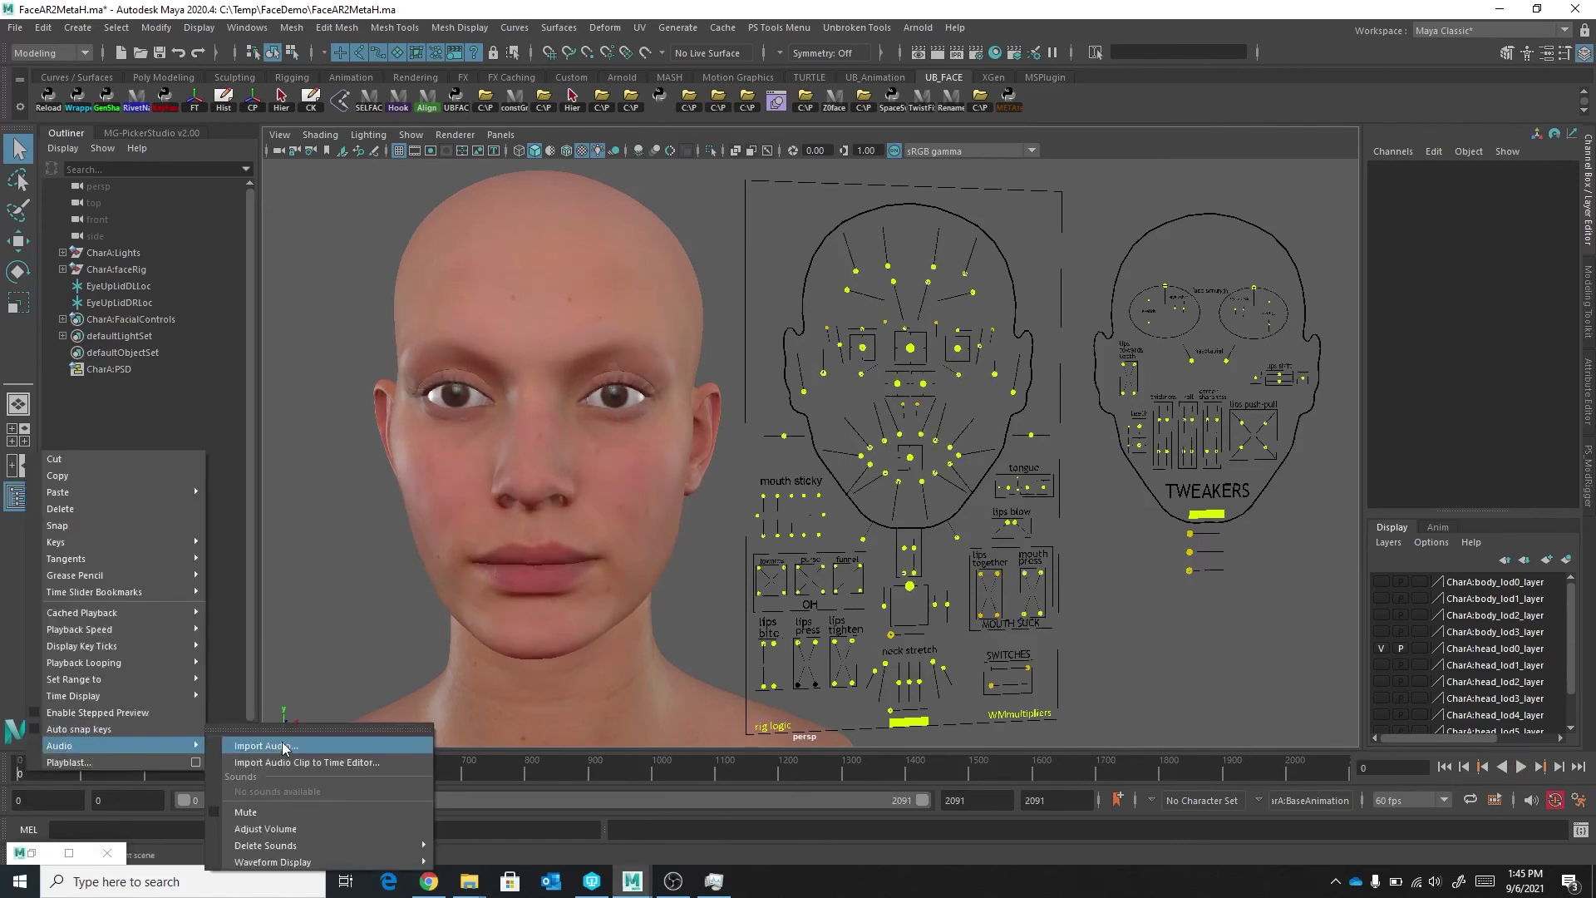
left_click(288, 747)
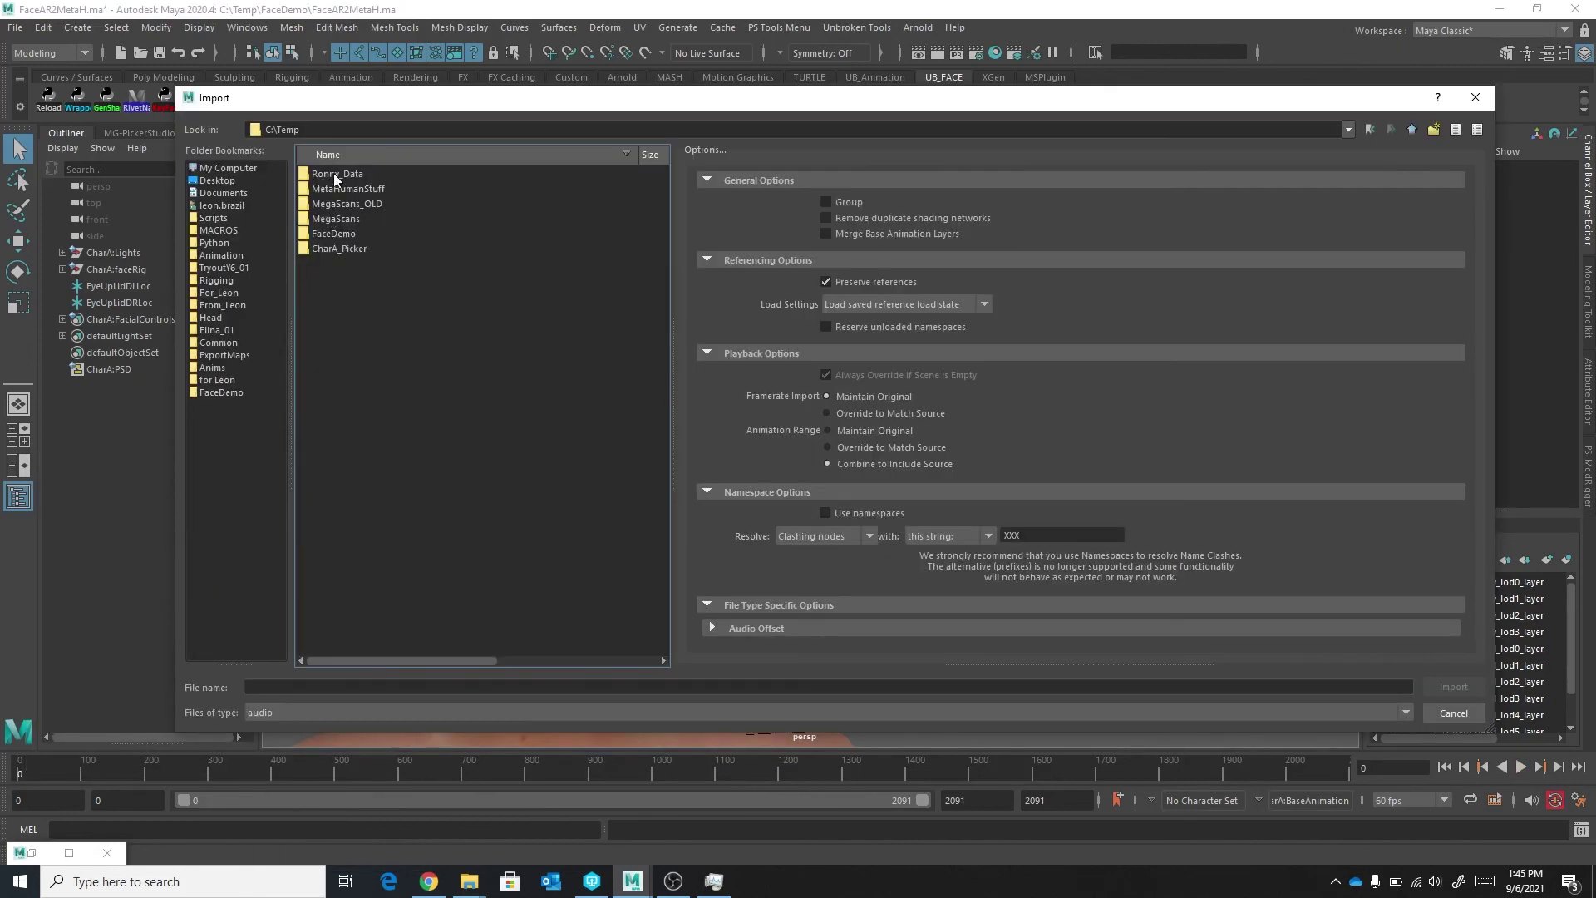
double_click(332, 232)
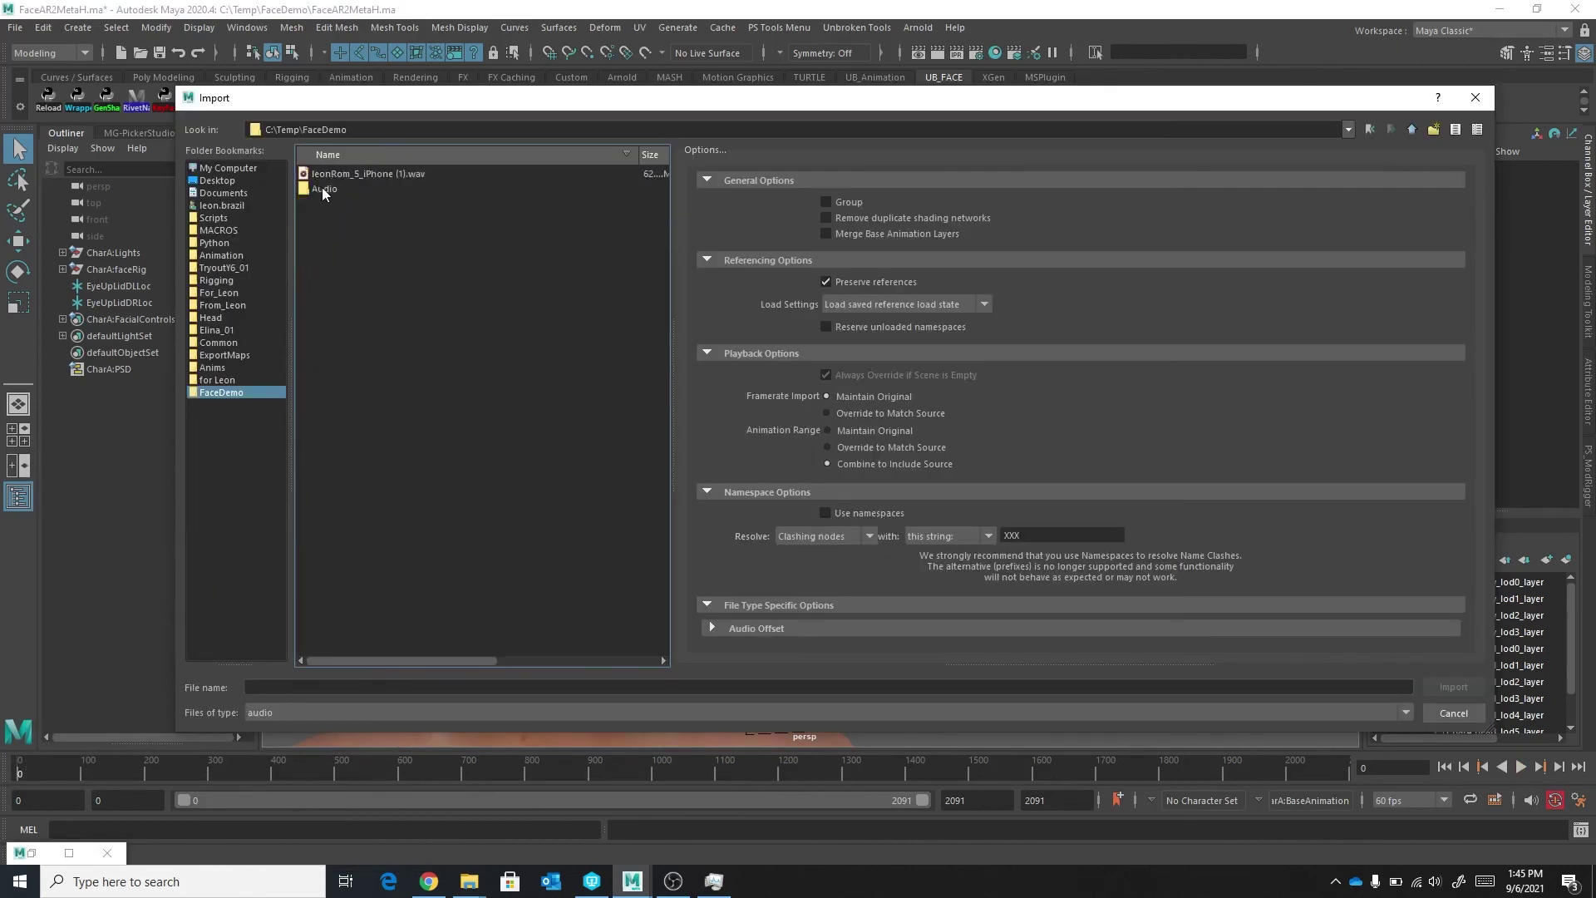
double_click(321, 189)
left_click(362, 174)
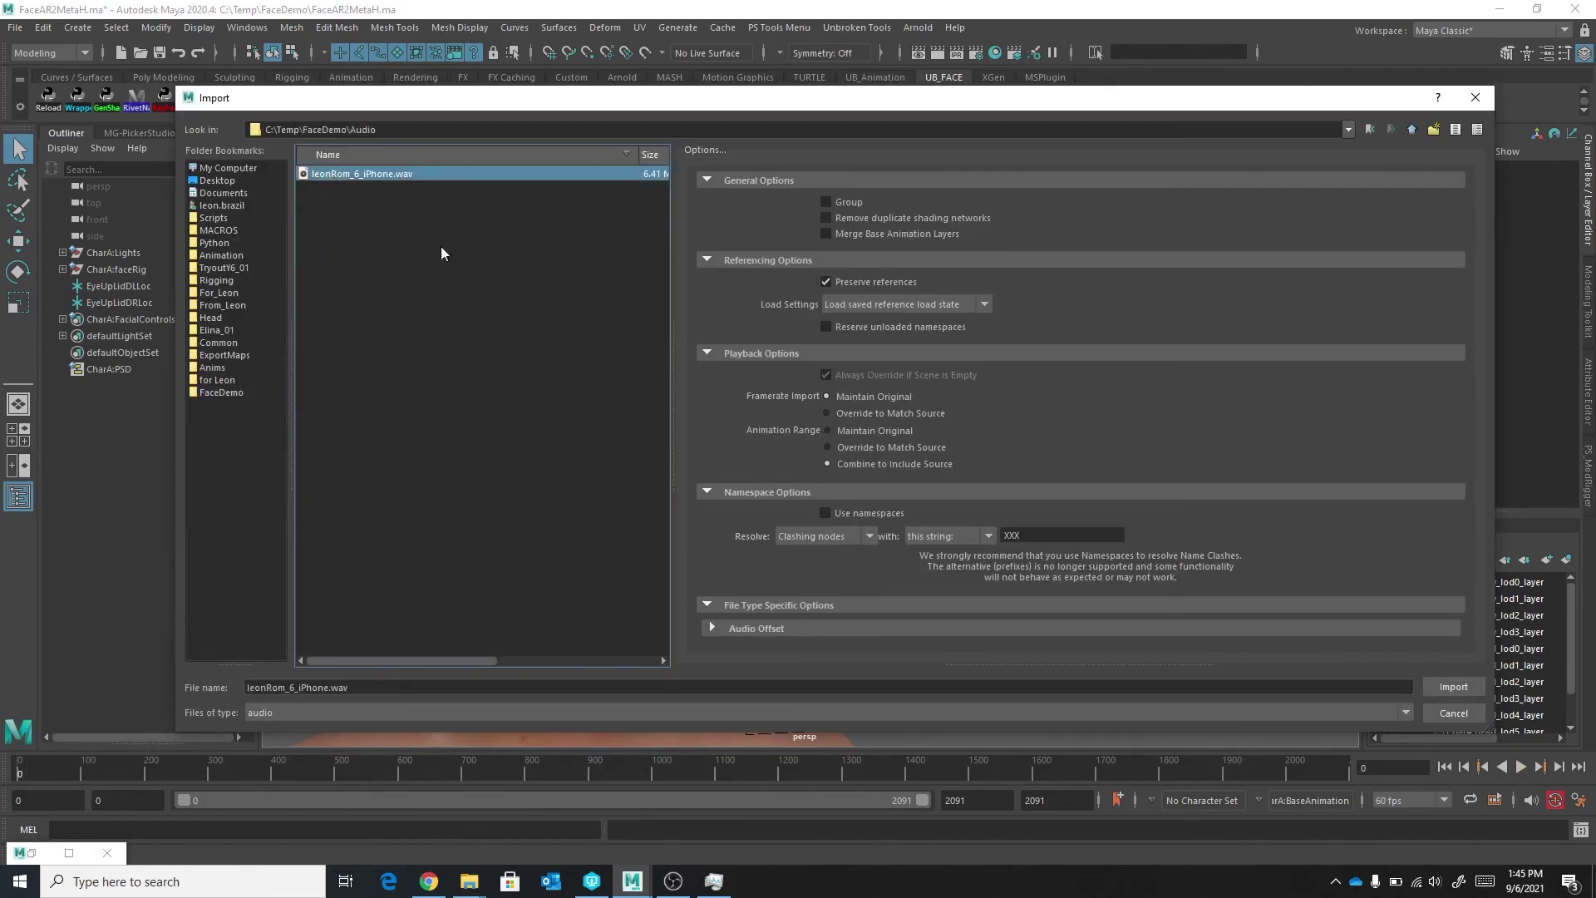
left_click(1451, 689)
- Open the imported sound's attributes from the timeline and set its offset to 12
right_click(67, 763)
mouse_move(119, 742)
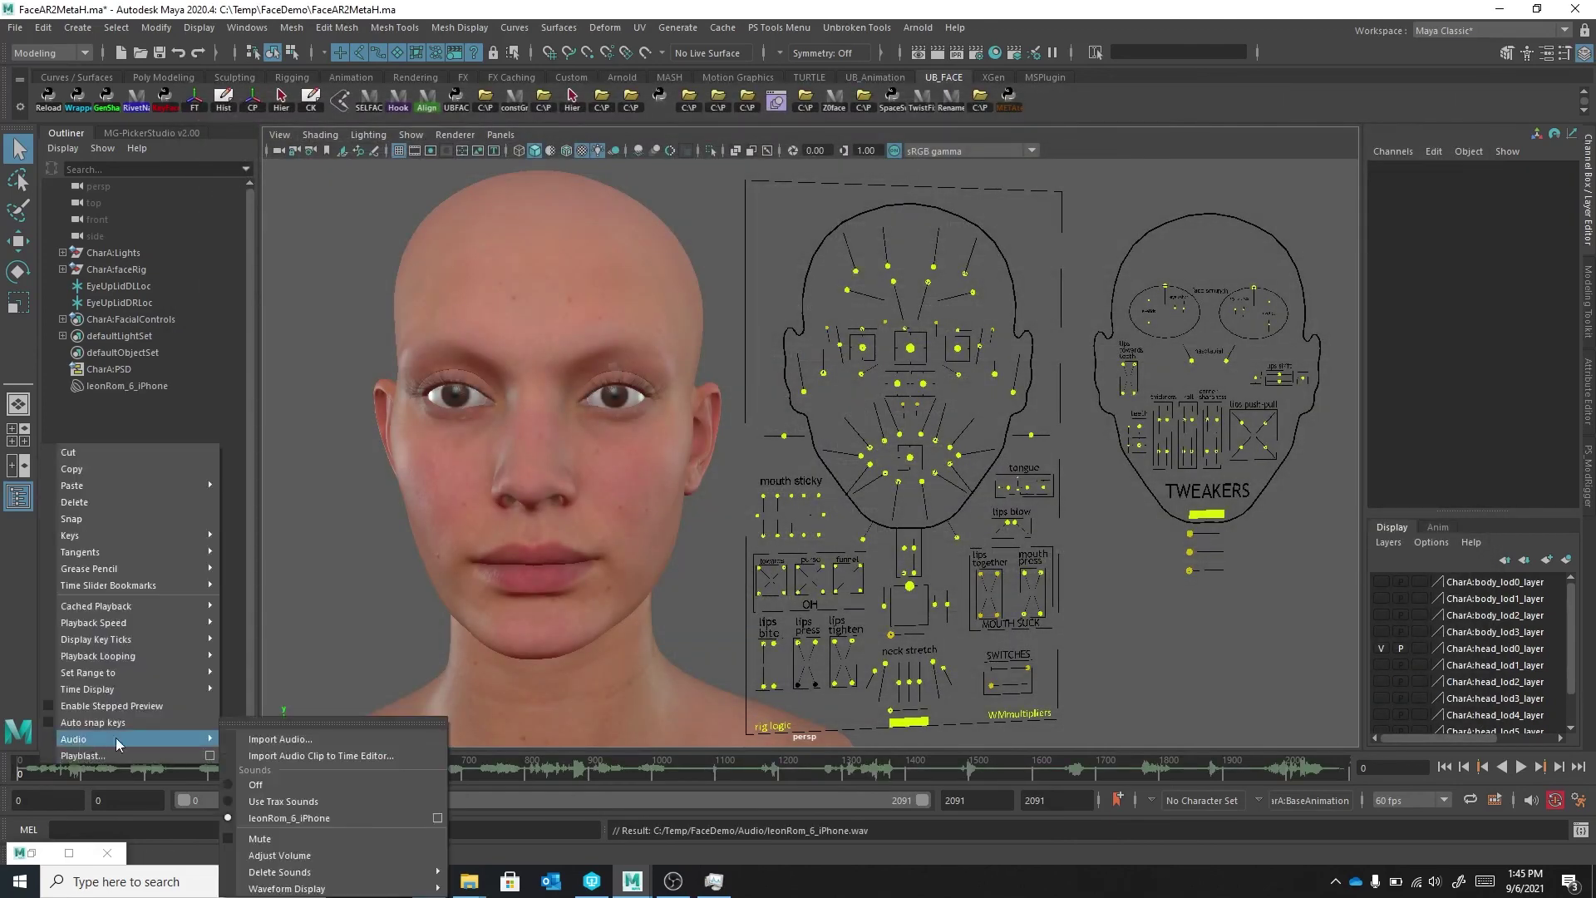
left_click(437, 818)
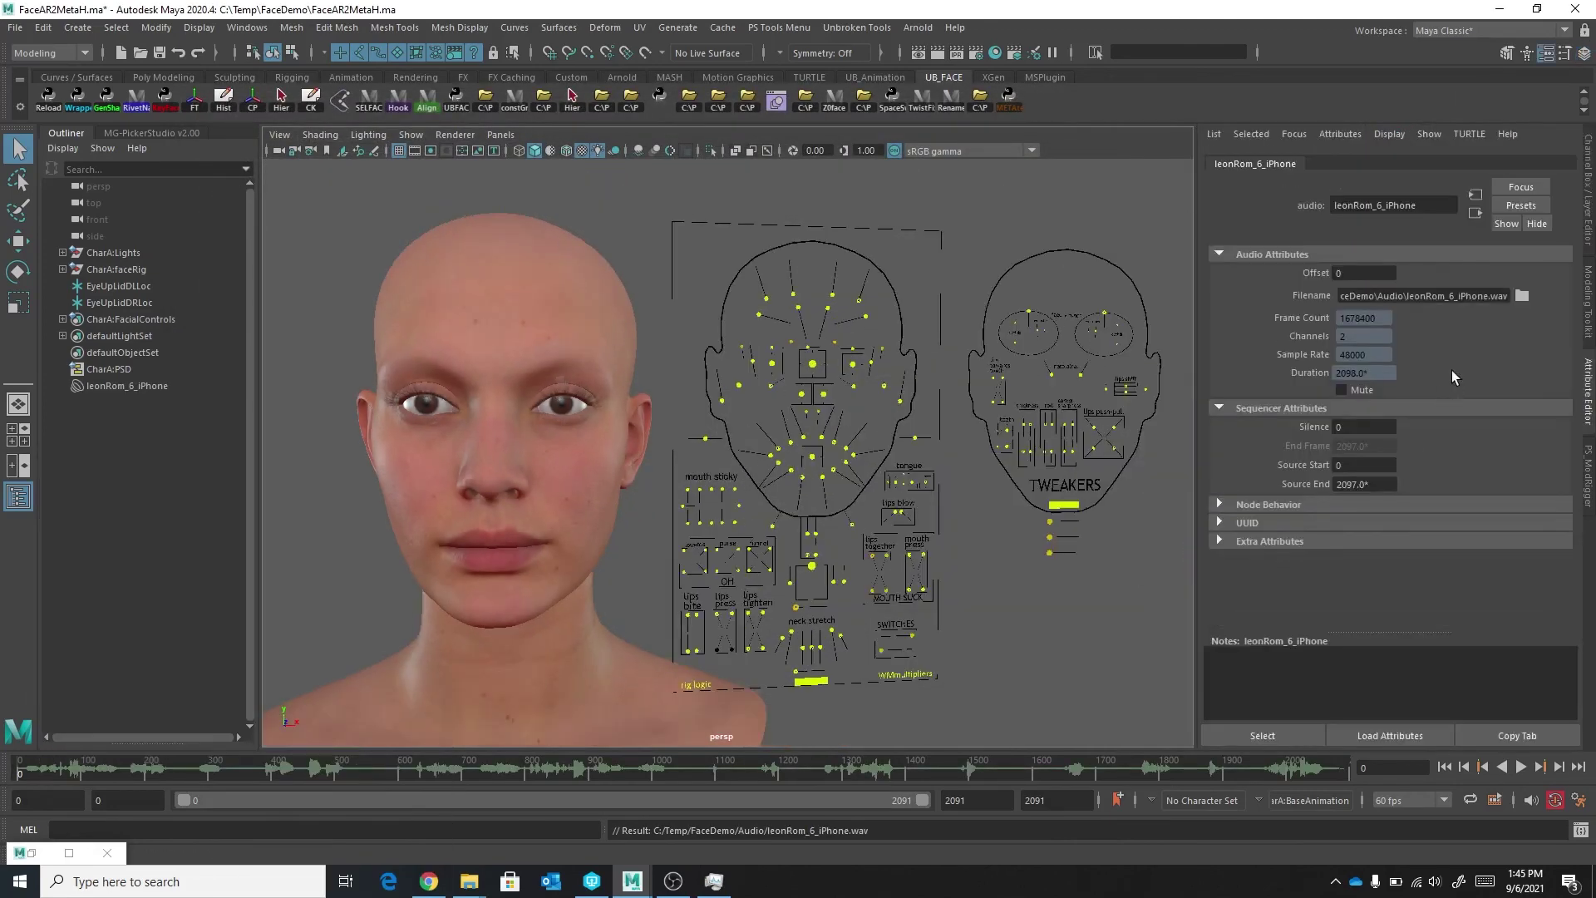
left_click(1371, 272)
type("12")
key("Return")
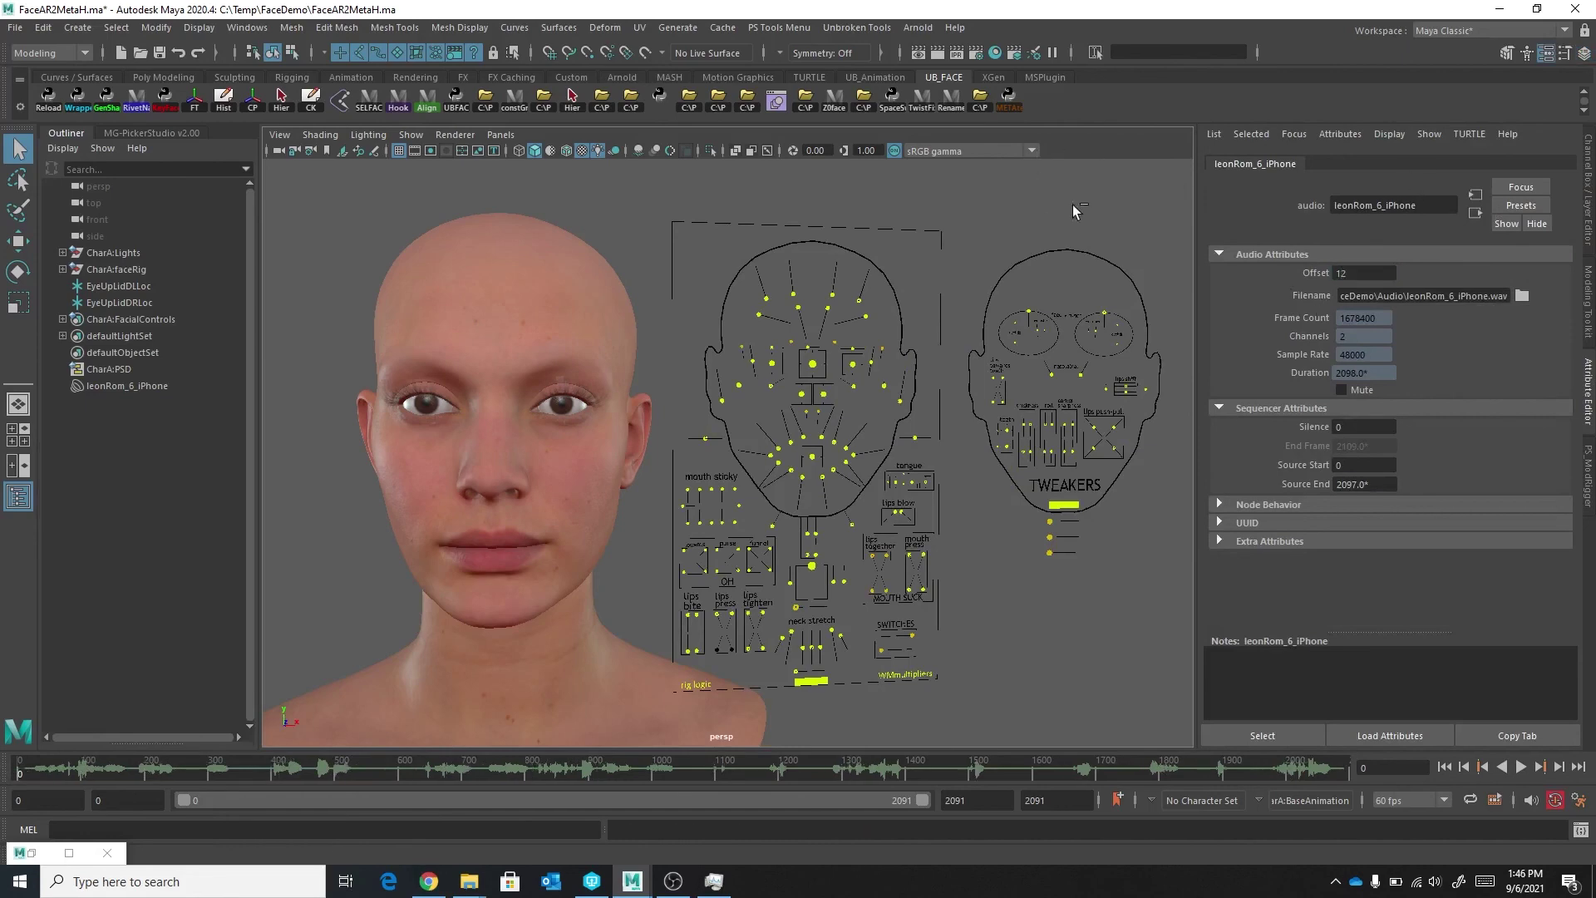
- Hide the surrounding interface to enlarge the viewport and play back the facial animation
key("ctrl+space")
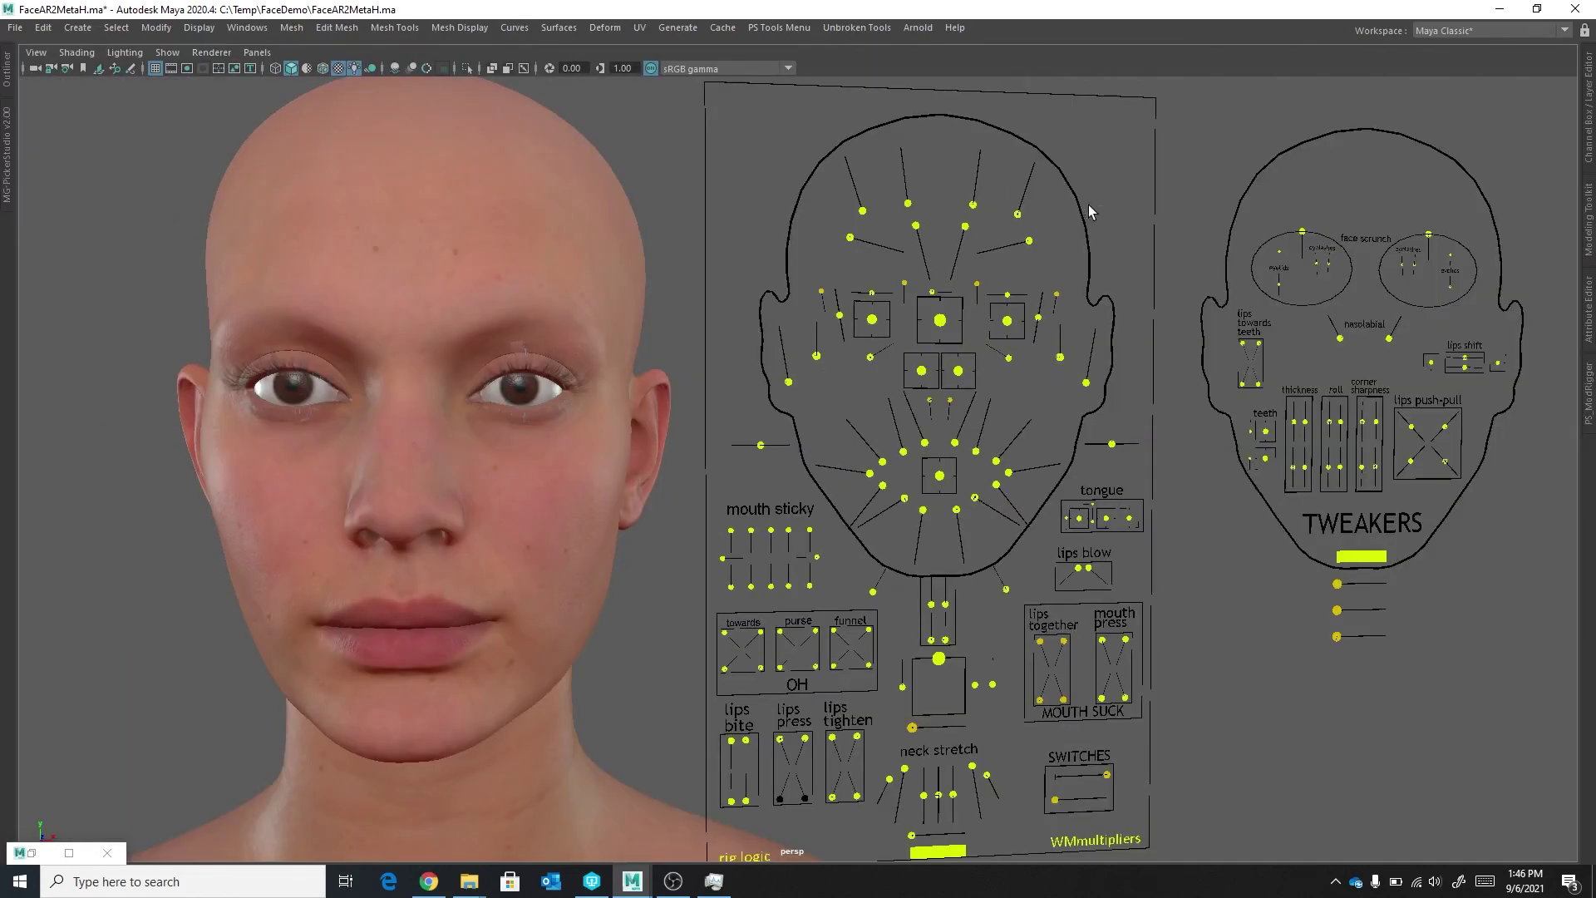
key("alt+v")
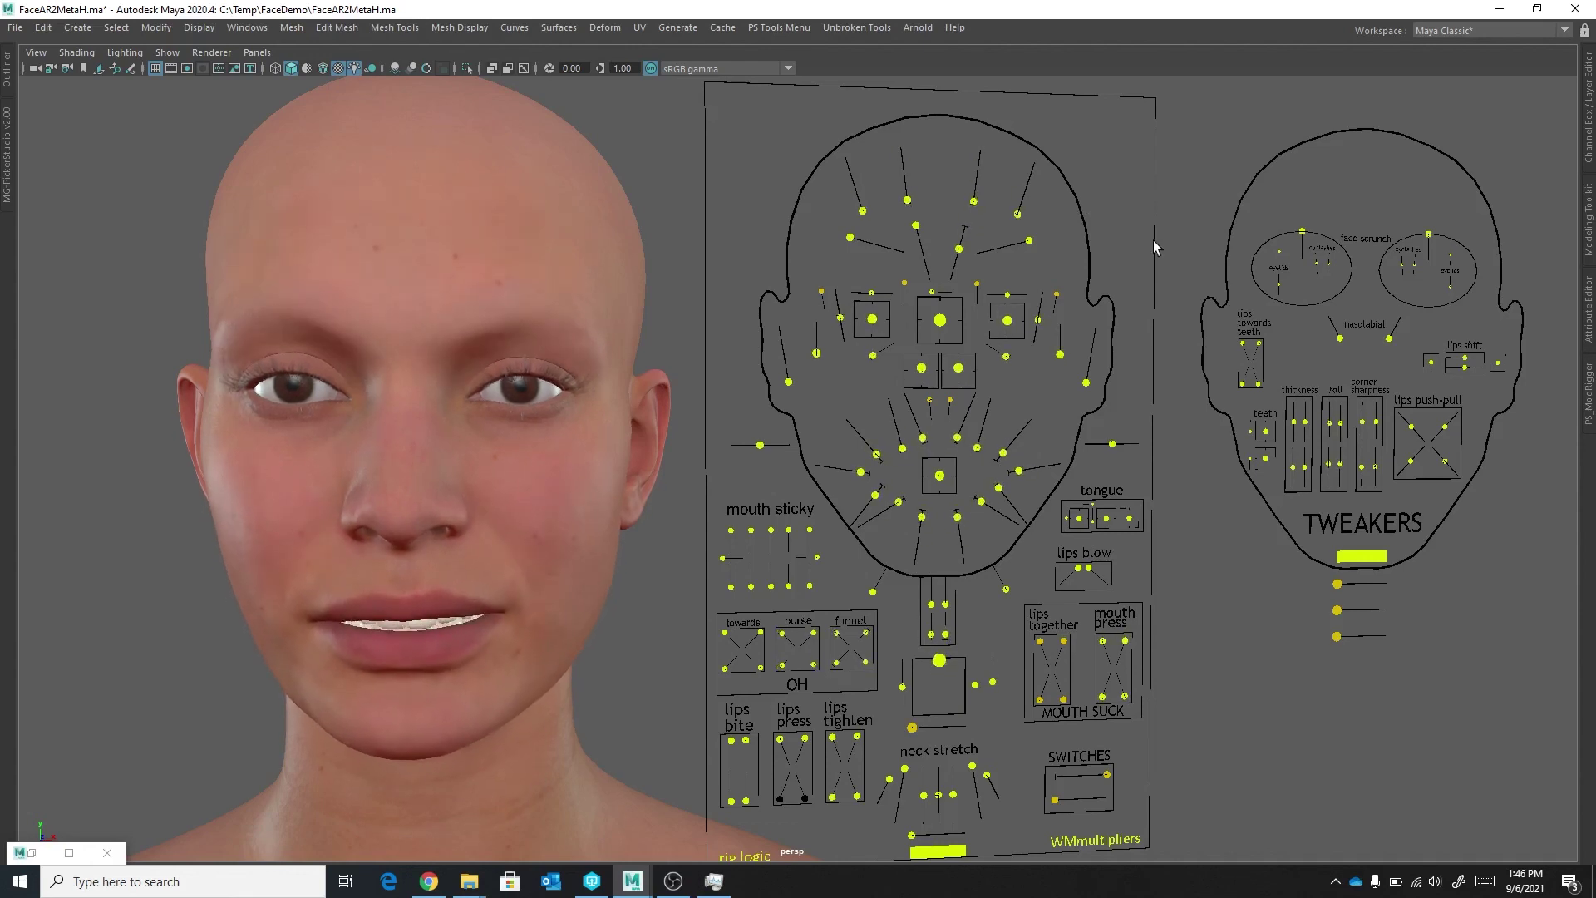